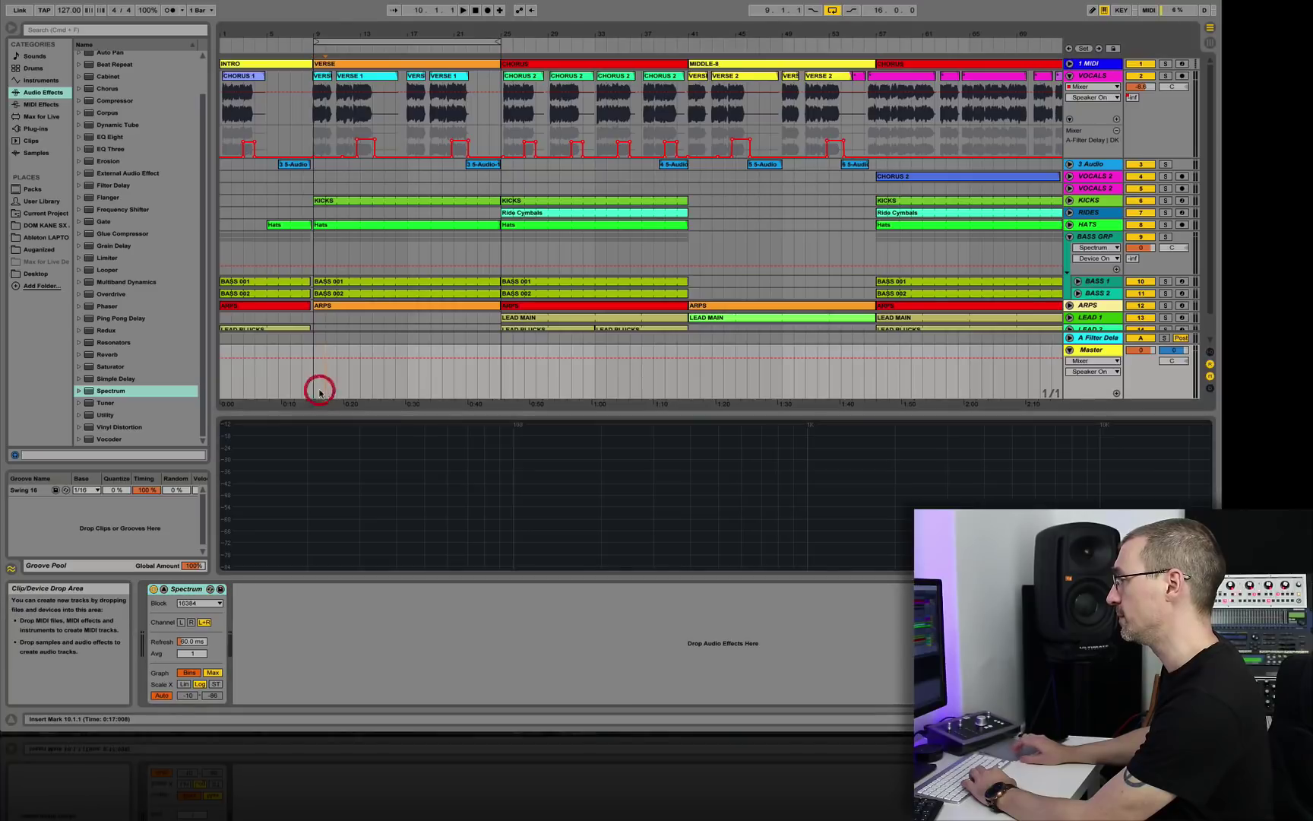
# Play the song from the start of the verse and examine the frequency spectrum on the Master track.
pyautogui.click(313, 386)
pyautogui.press('space')
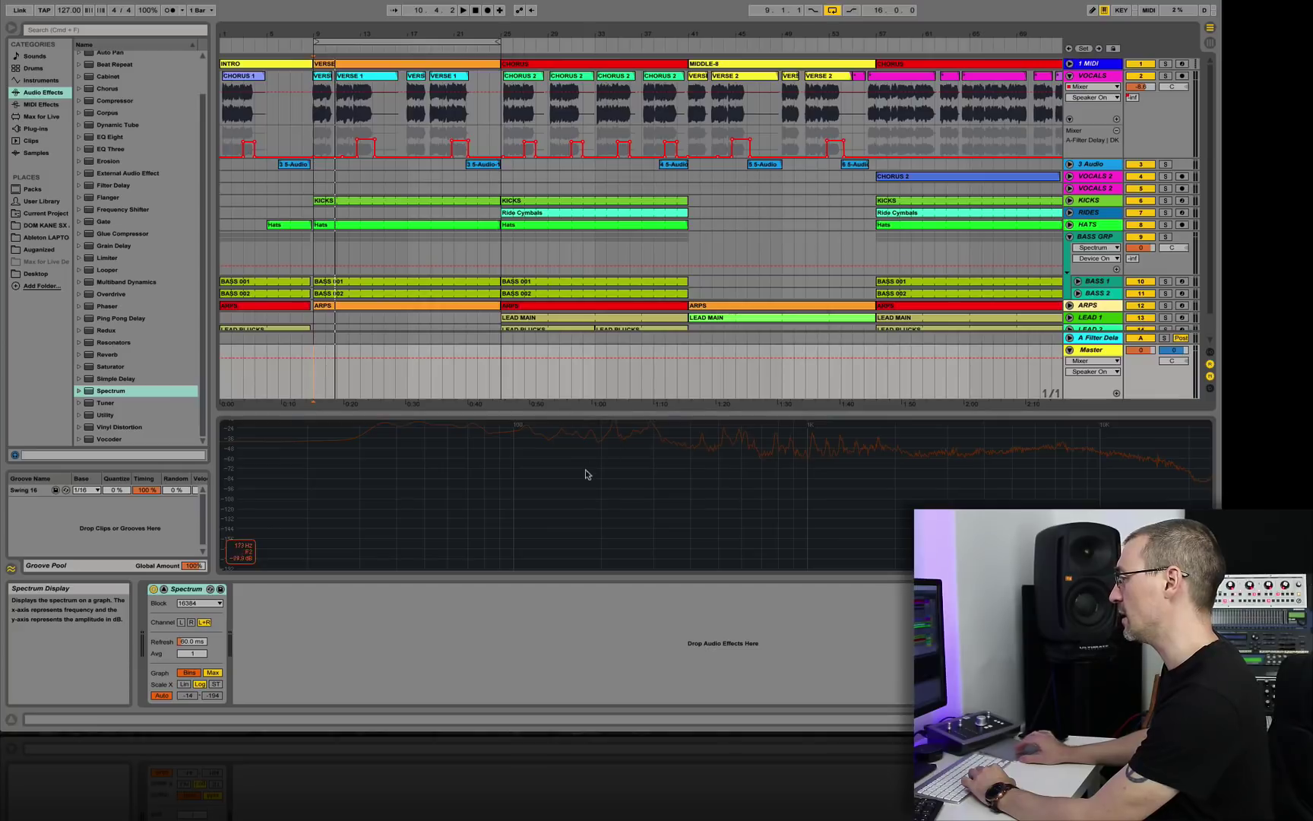
pyautogui.press('space')
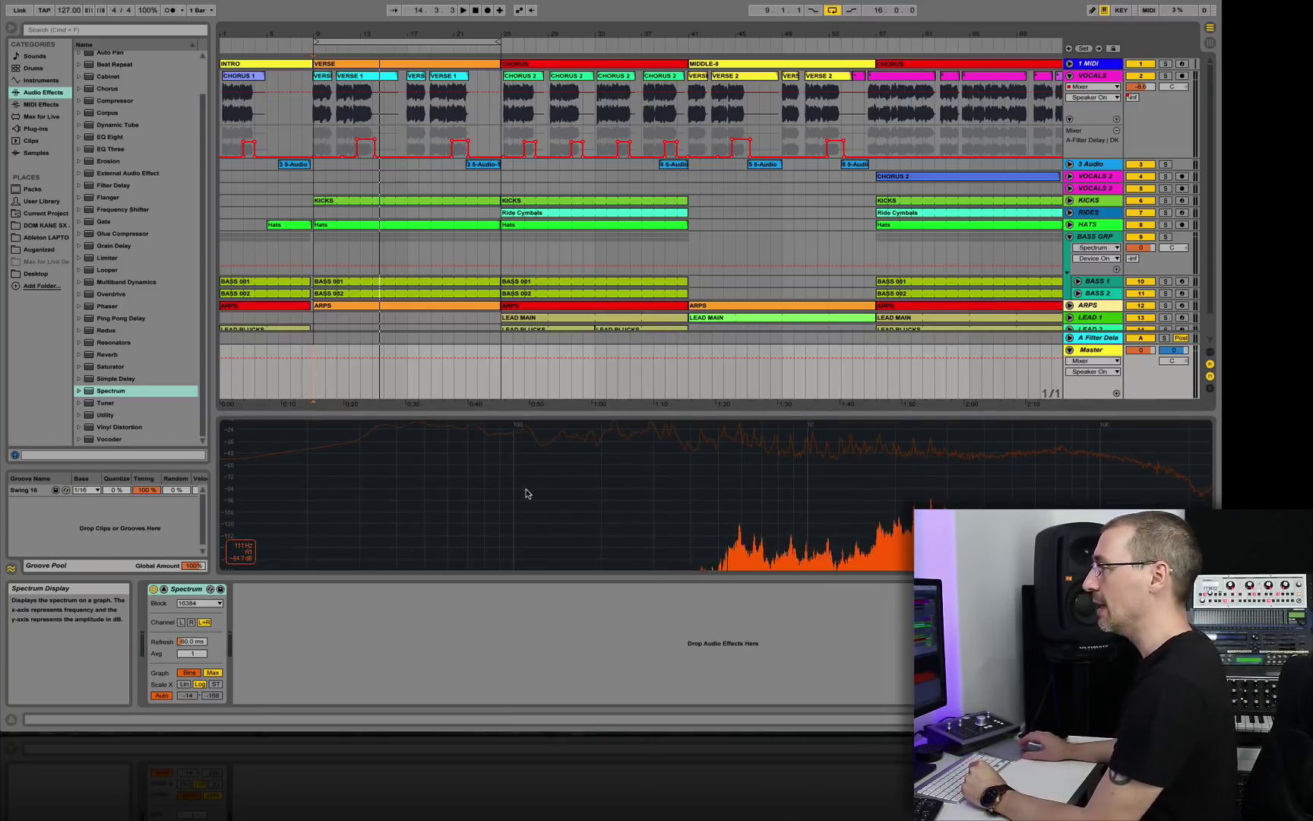
# Insert EQ Eight before Spectrum on the Master track, enable its audition mode, and reset band 2 to its default.
pyautogui.click(100, 137)
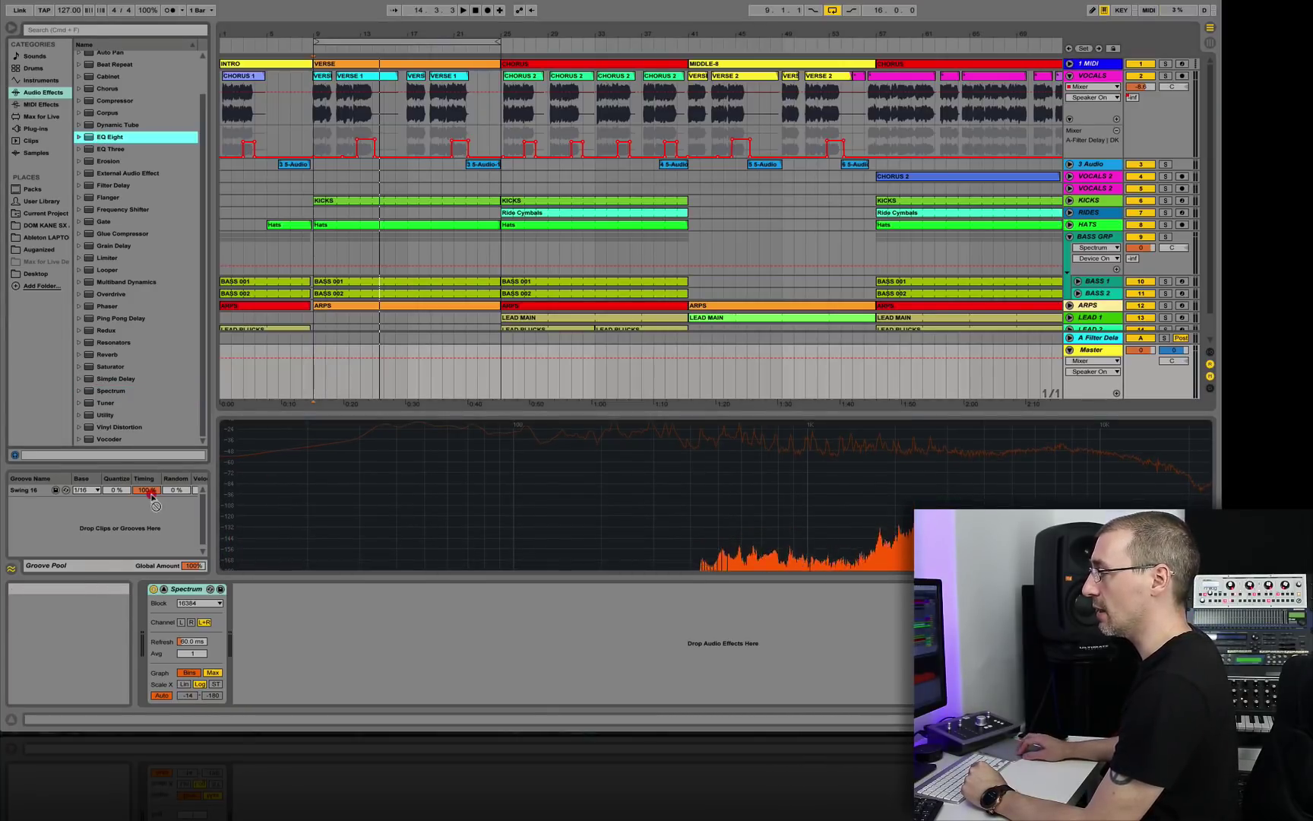
pyautogui.click(141, 630)
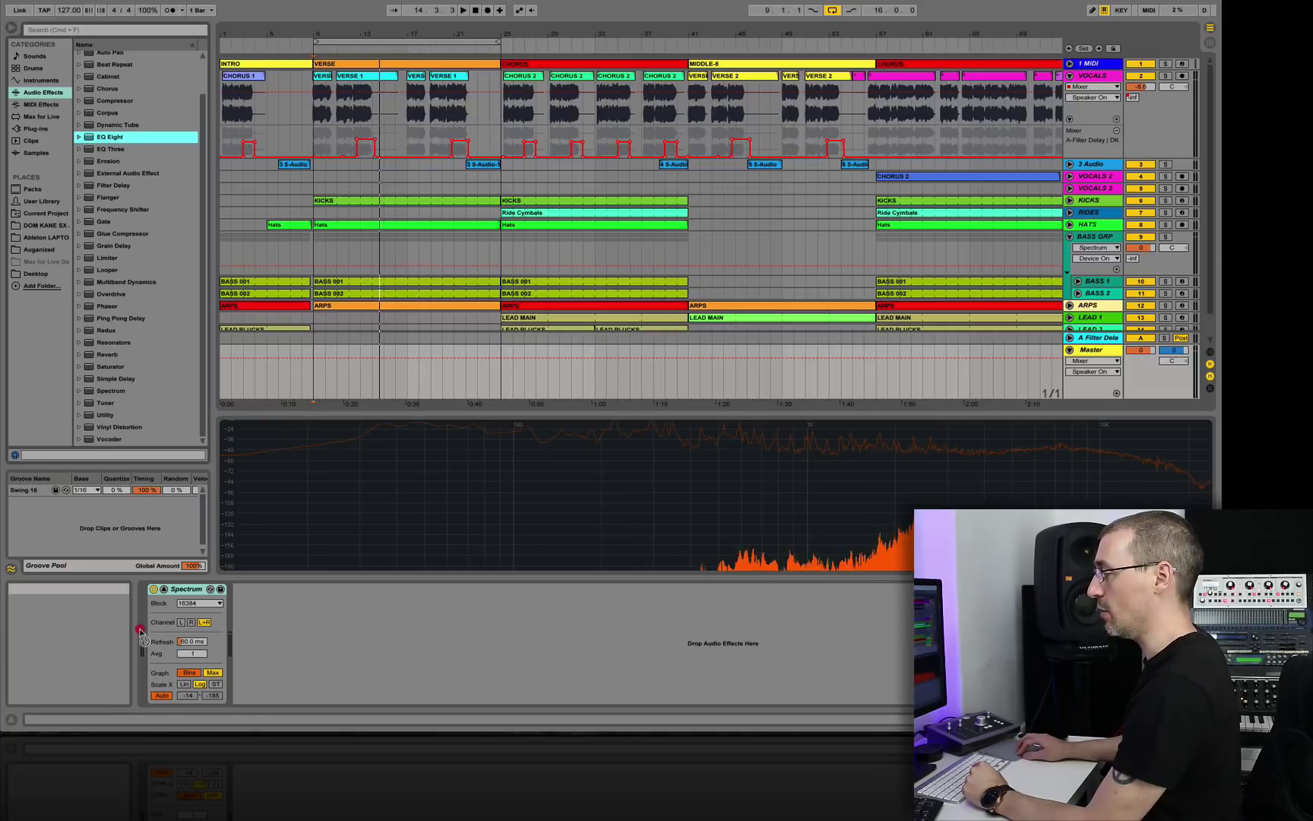
pyautogui.moveTo(140, 630); pyautogui.dragTo(144, 630)
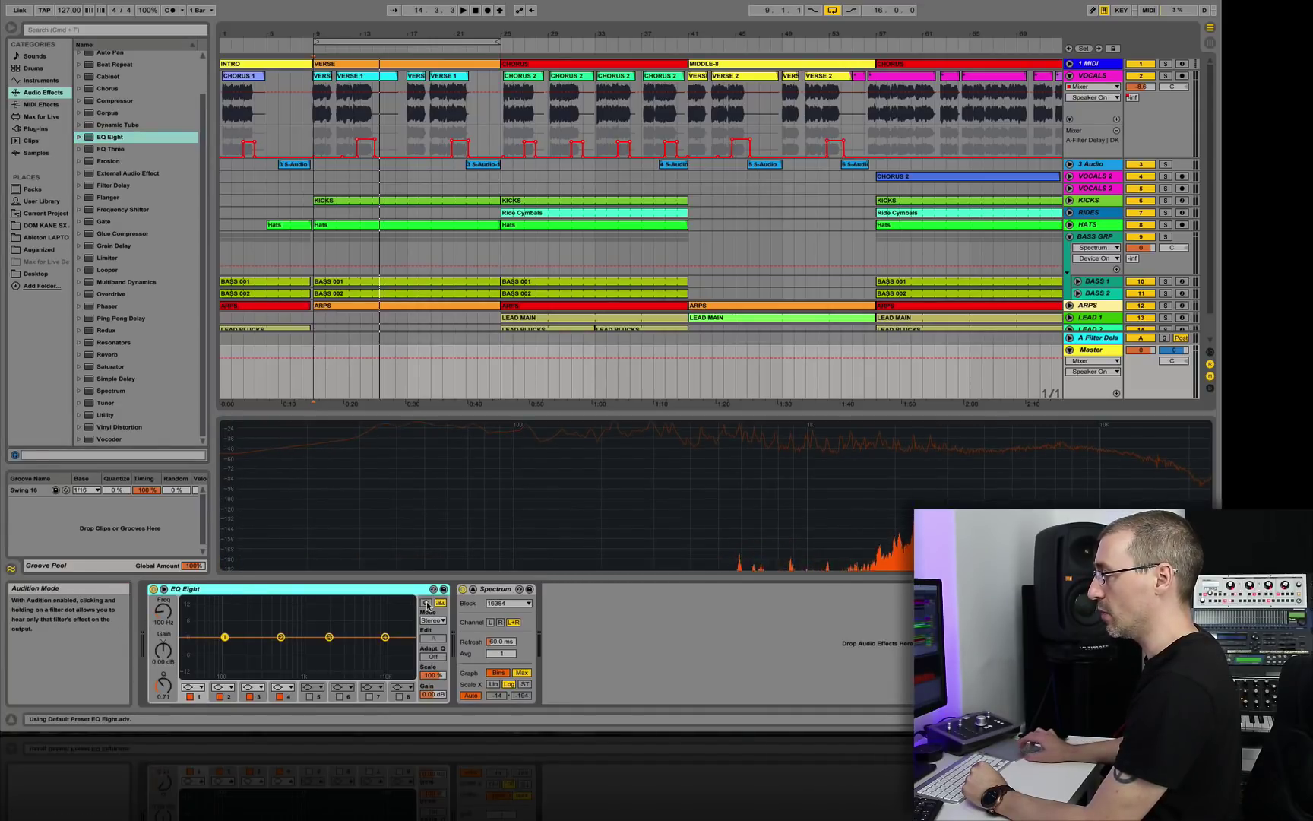
pyautogui.click(426, 603)
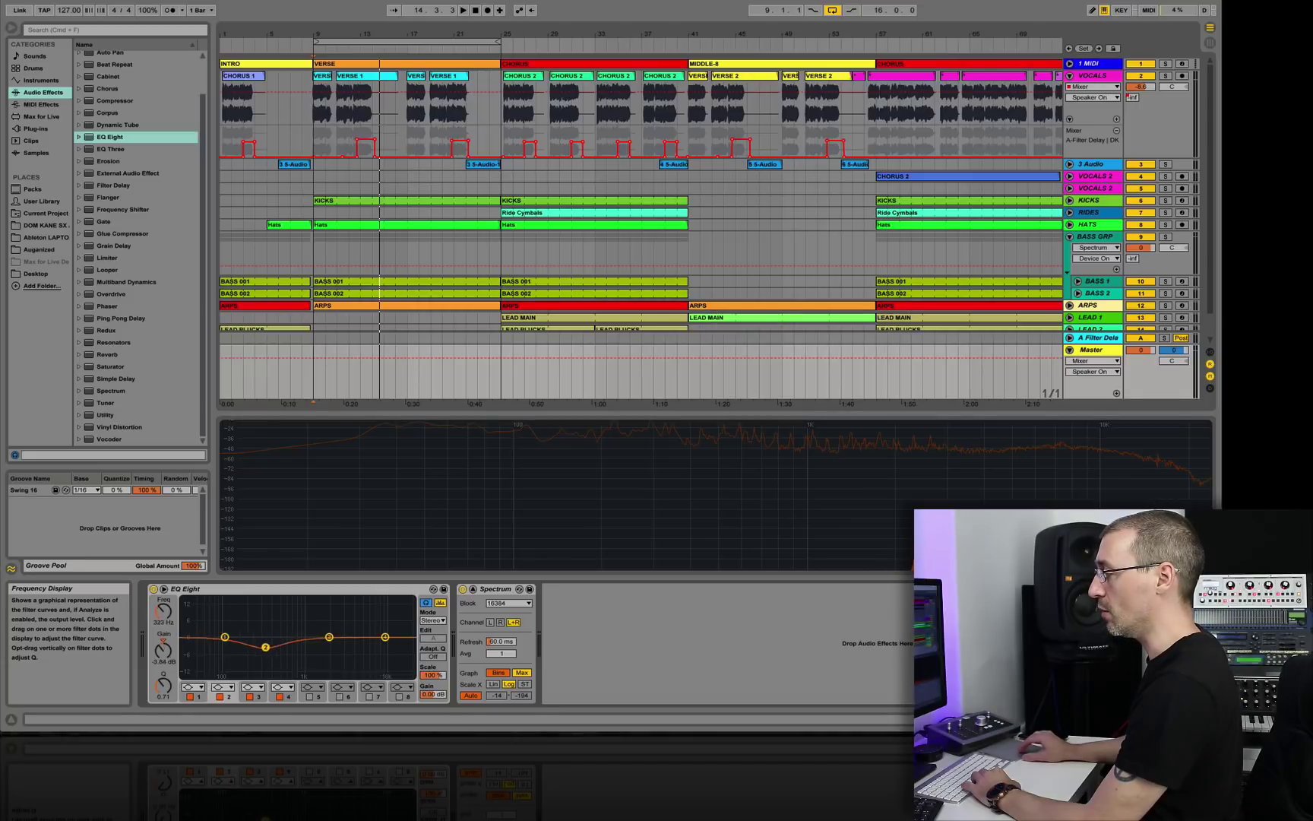
pyautogui.doubleClick(269, 646)
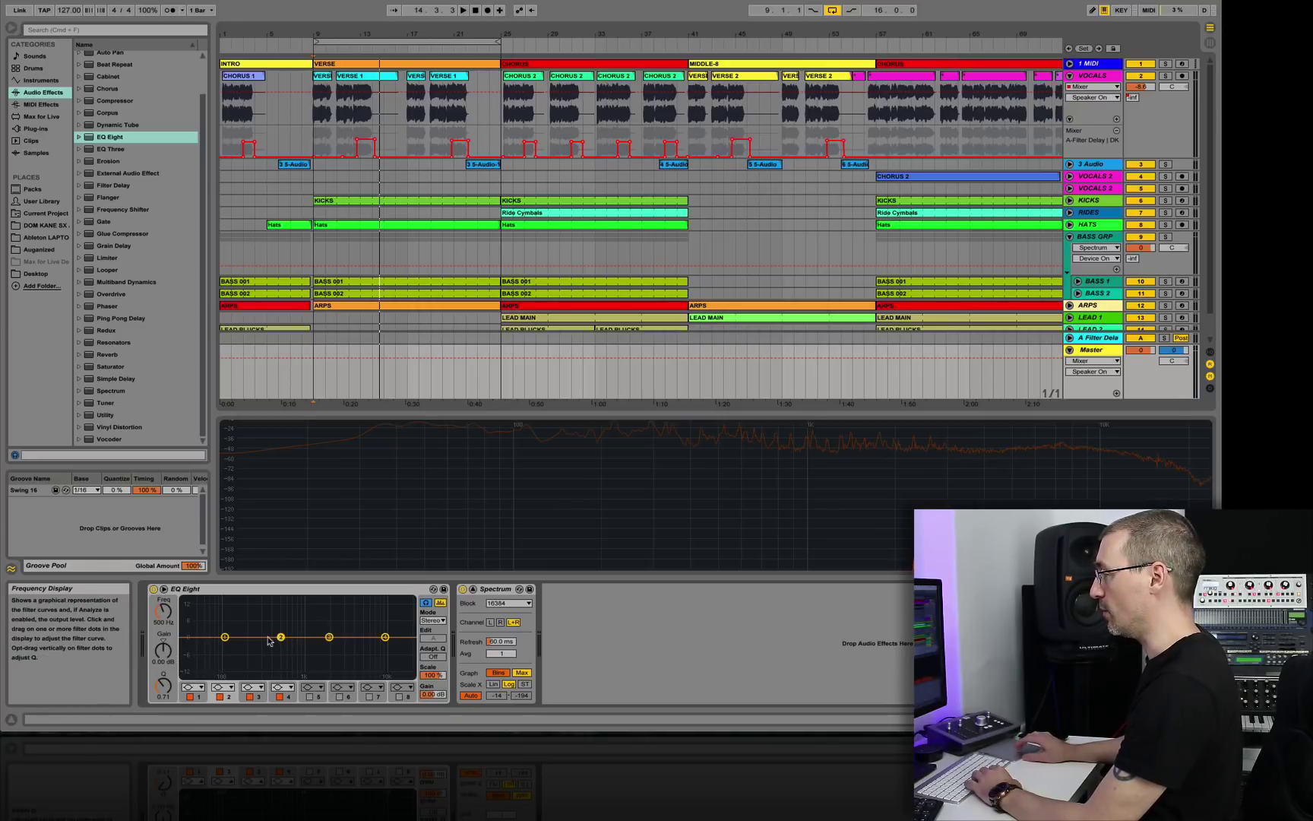
# Play the verse and shape the Master EQ's band 2 into a cut of about -10.3 dB near 289 Hz with Q about 2.
pyautogui.press('space')
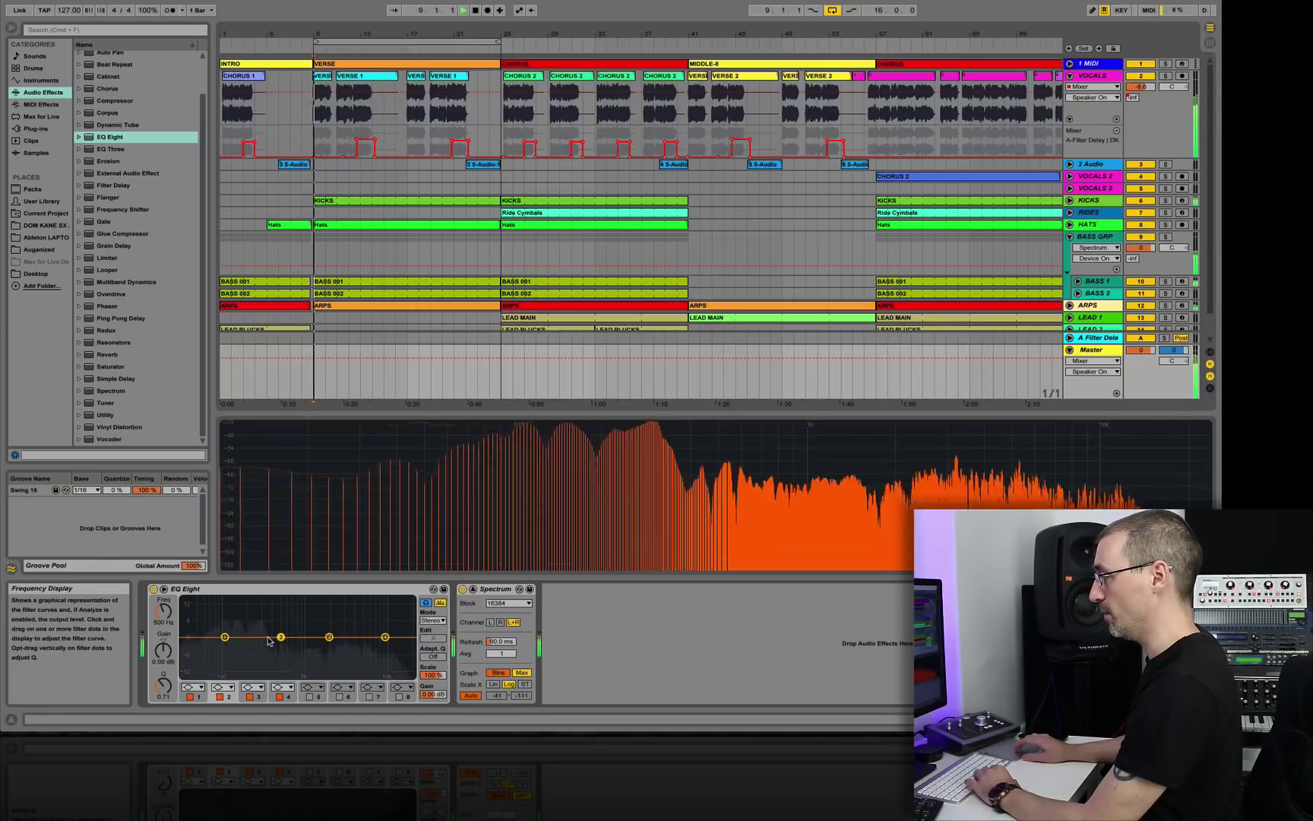
pyautogui.moveTo(281, 637); pyautogui.dragTo(263, 666)
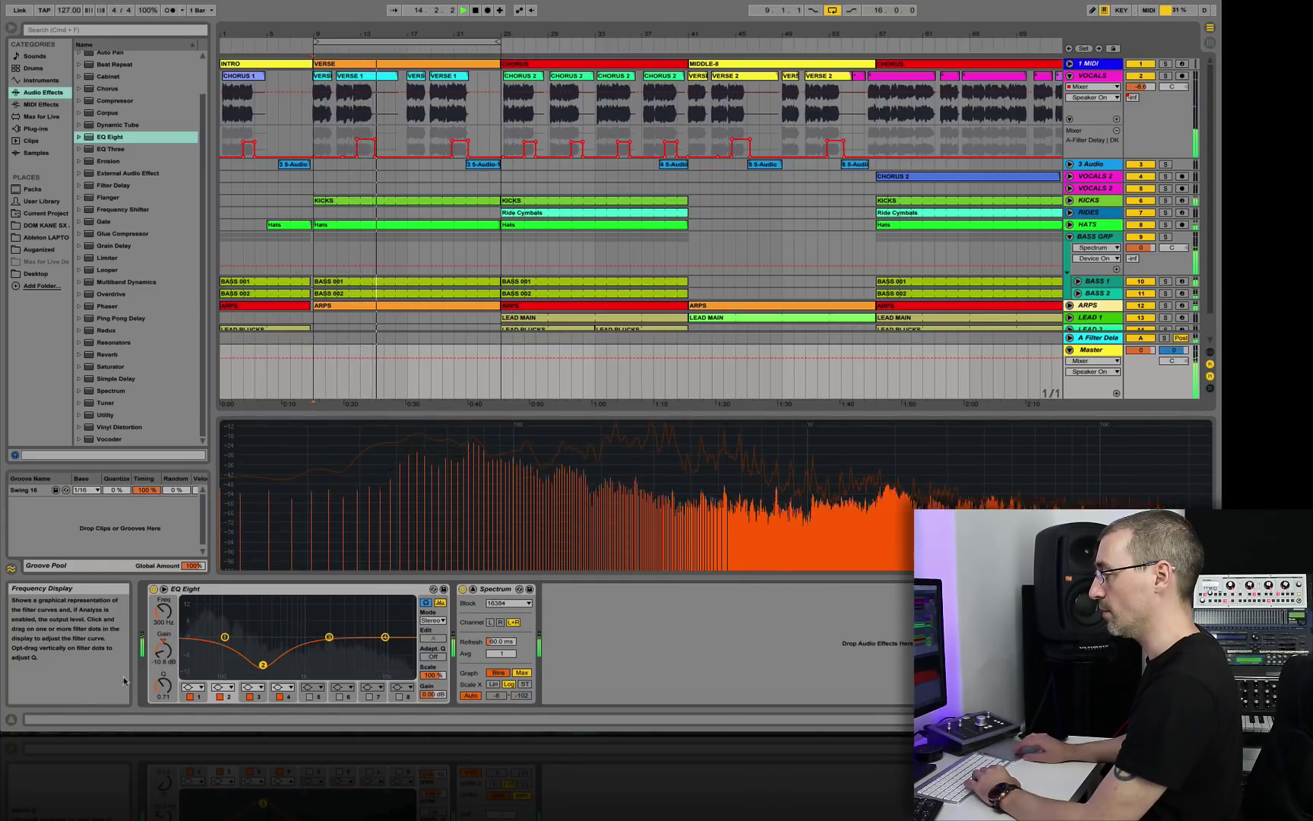
pyautogui.moveTo(163, 685)
pyautogui.mouseDown()
pyautogui.moveTo(163, 667)
pyautogui.moveTo(163, 677)
pyautogui.mouseUp()
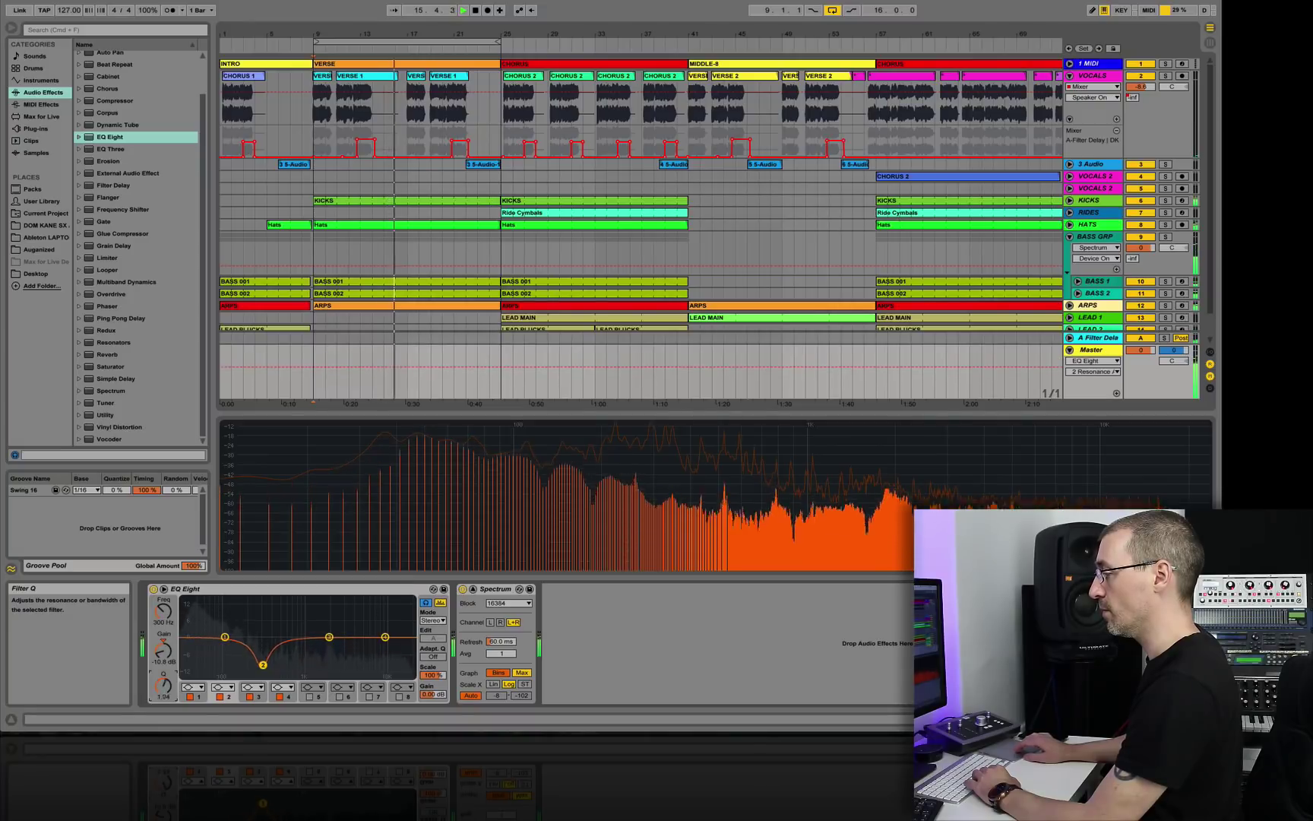
pyautogui.click(263, 666)
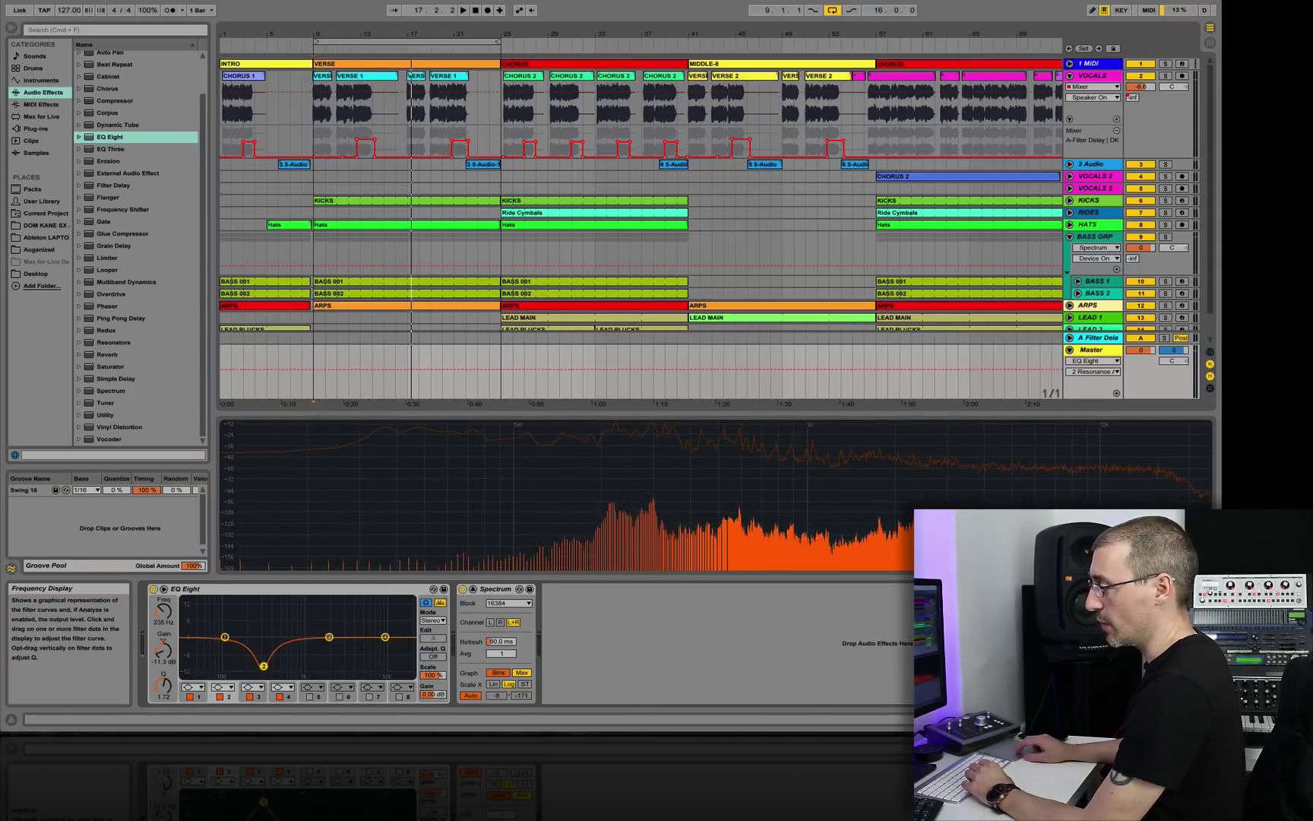
pyautogui.moveTo(263, 667); pyautogui.dragTo(262, 663)
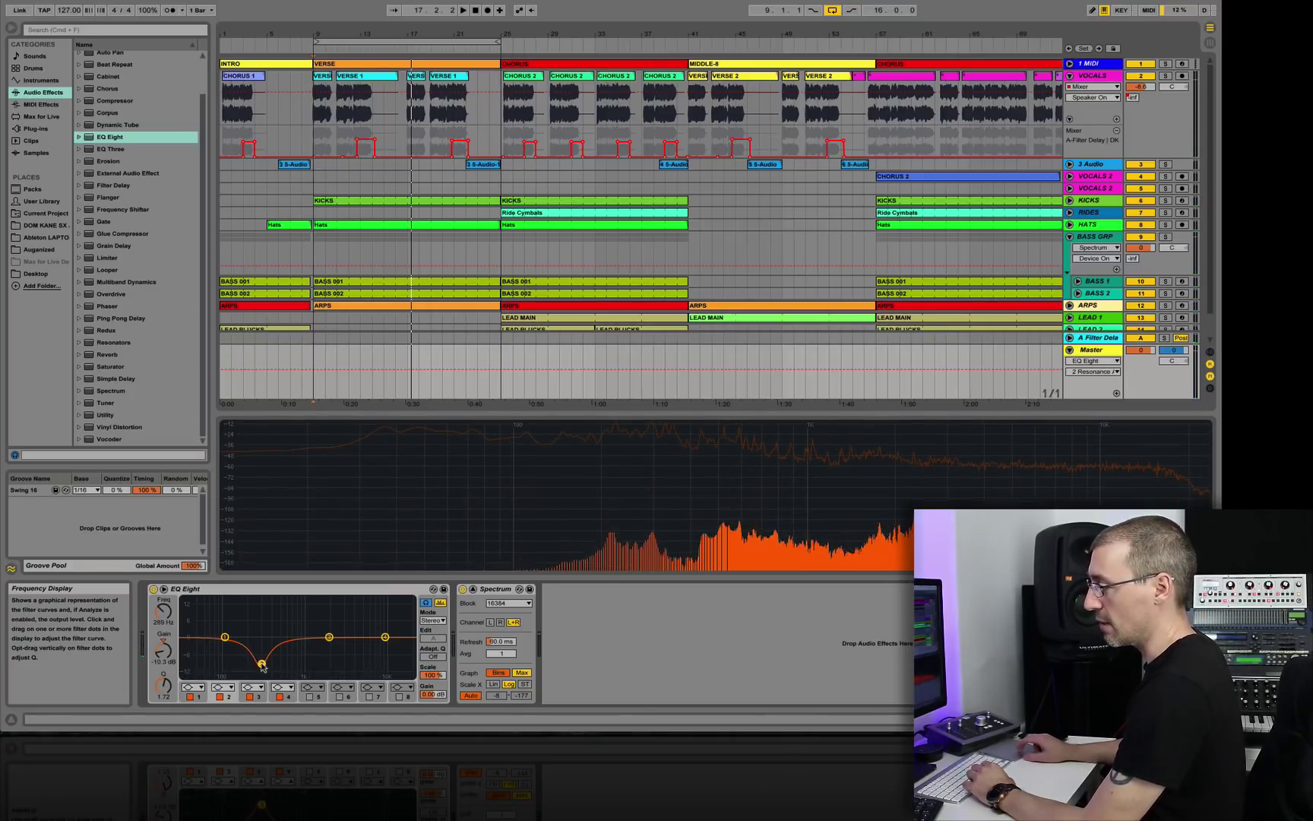
pyautogui.moveTo(162, 684)
pyautogui.mouseDown()
pyautogui.moveTo(163, 673)
pyautogui.moveTo(165, 689)
pyautogui.mouseUp()
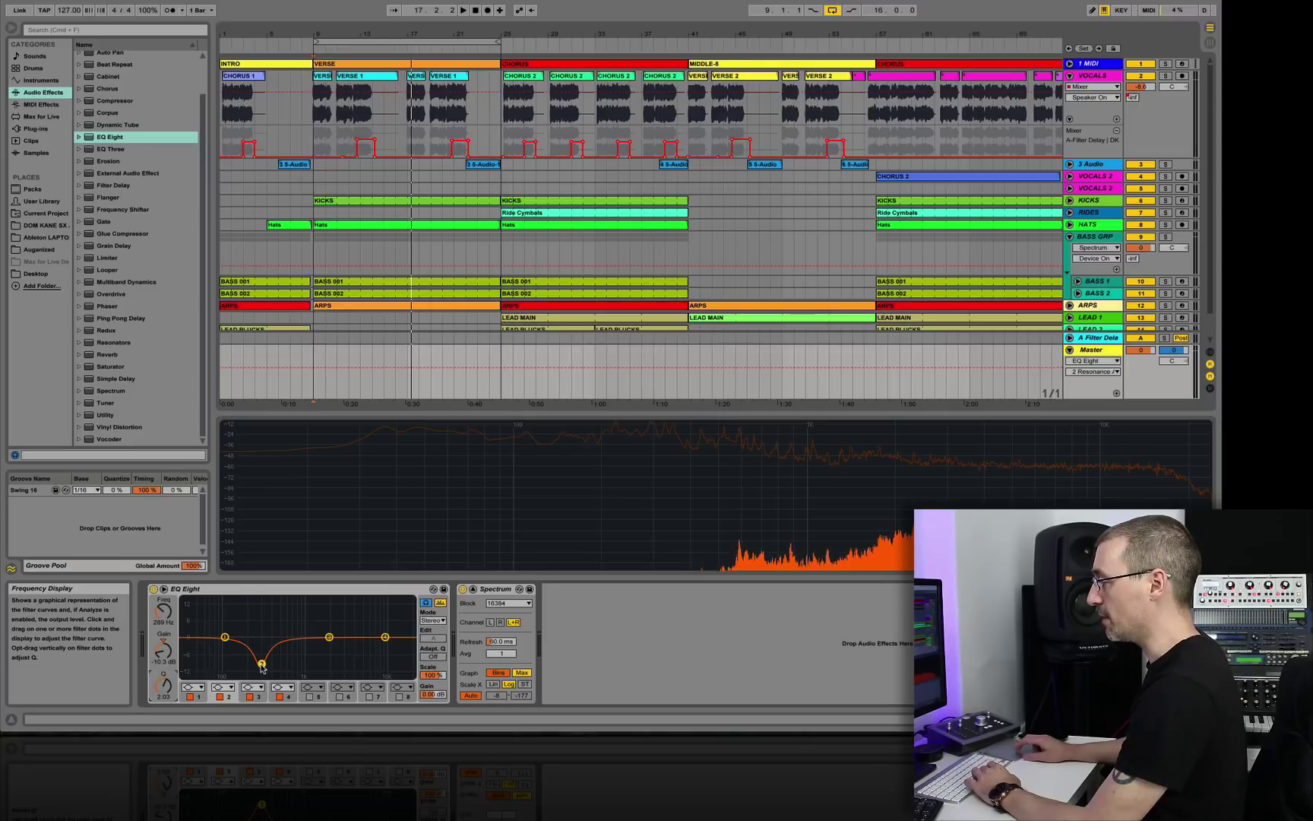
# Deepen the Master EQ's band 2 cut to -15 dB at about 300 Hz during playback of the verse.
pyautogui.press('space')
pyautogui.moveTo(262, 665)
pyautogui.mouseDown()
pyautogui.moveTo(281, 675)
pyautogui.moveTo(262, 675)
pyautogui.mouseUp()
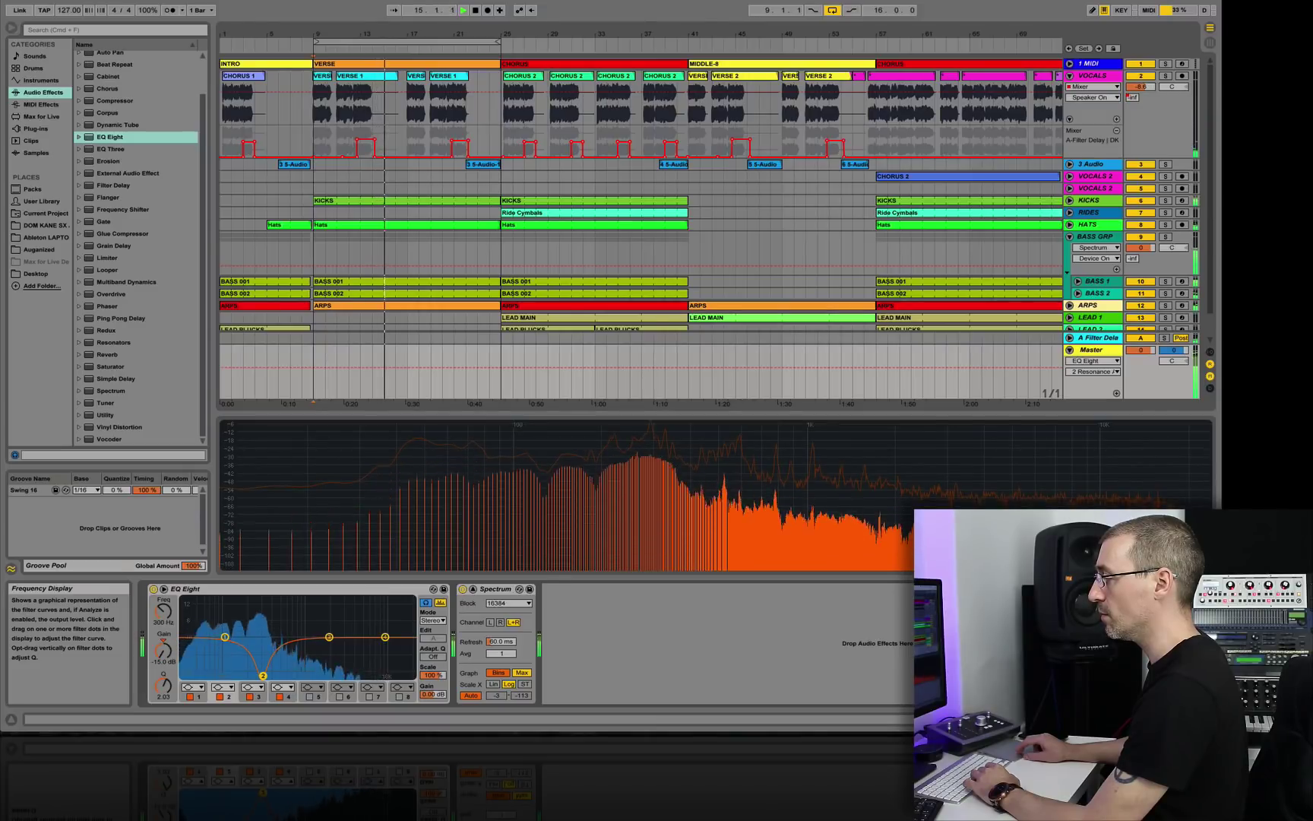
pyautogui.press('space')
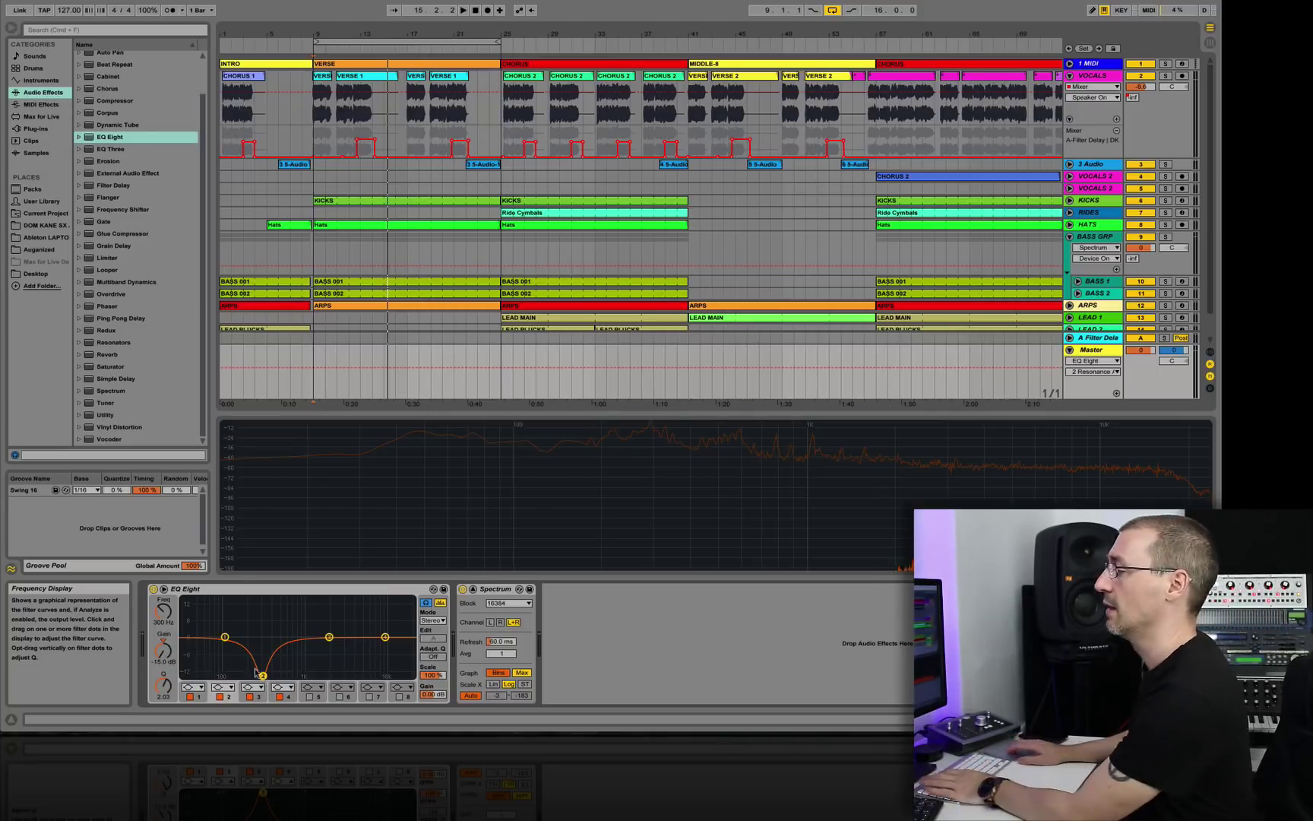
# Deactivate EQ Eight on the Master track and show the device chain of the ARPS track.
pyautogui.click(217, 591)
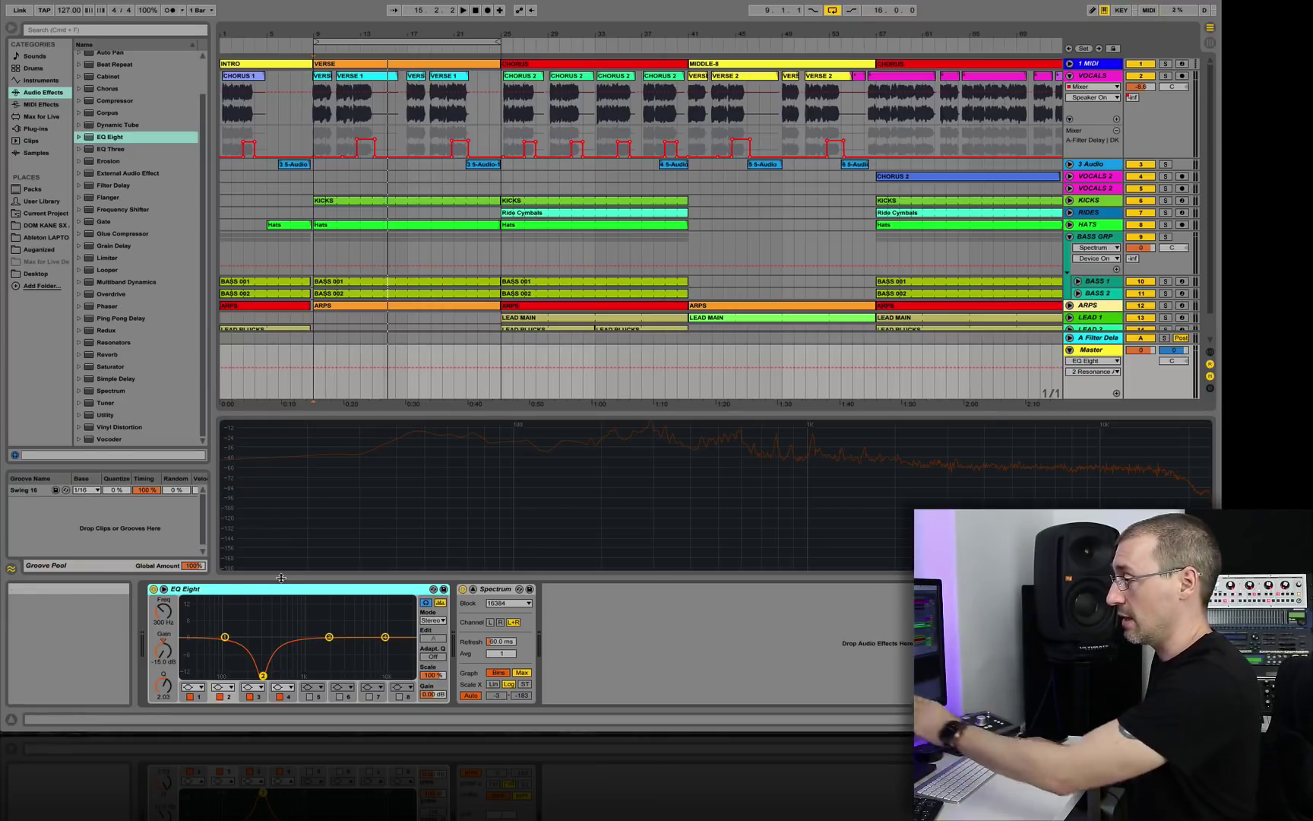
pyautogui.click(154, 589)
pyautogui.click(338, 307)
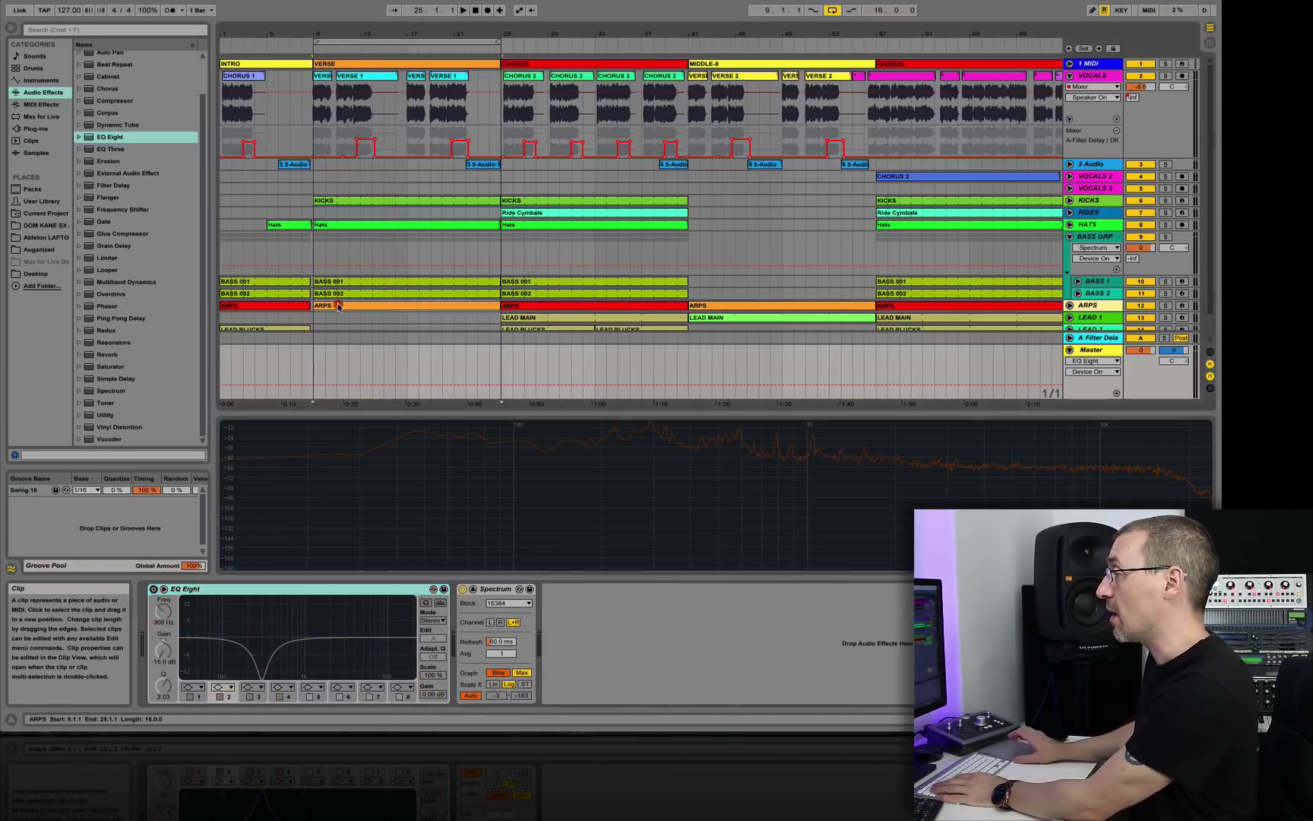
pyautogui.click(338, 306)
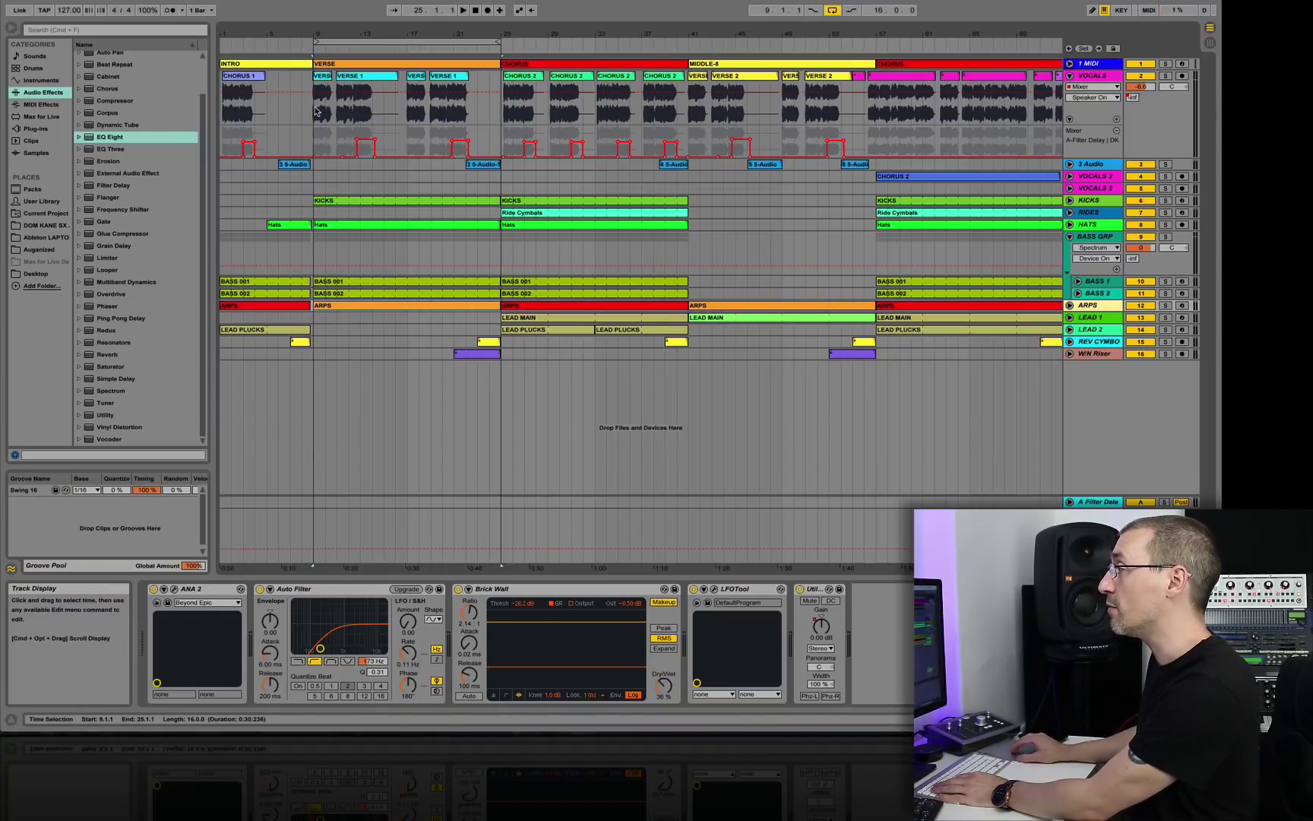
# Add EQ Eight to the end of the VOCALS track's device chain and solo that track.
pyautogui.click(312, 108)
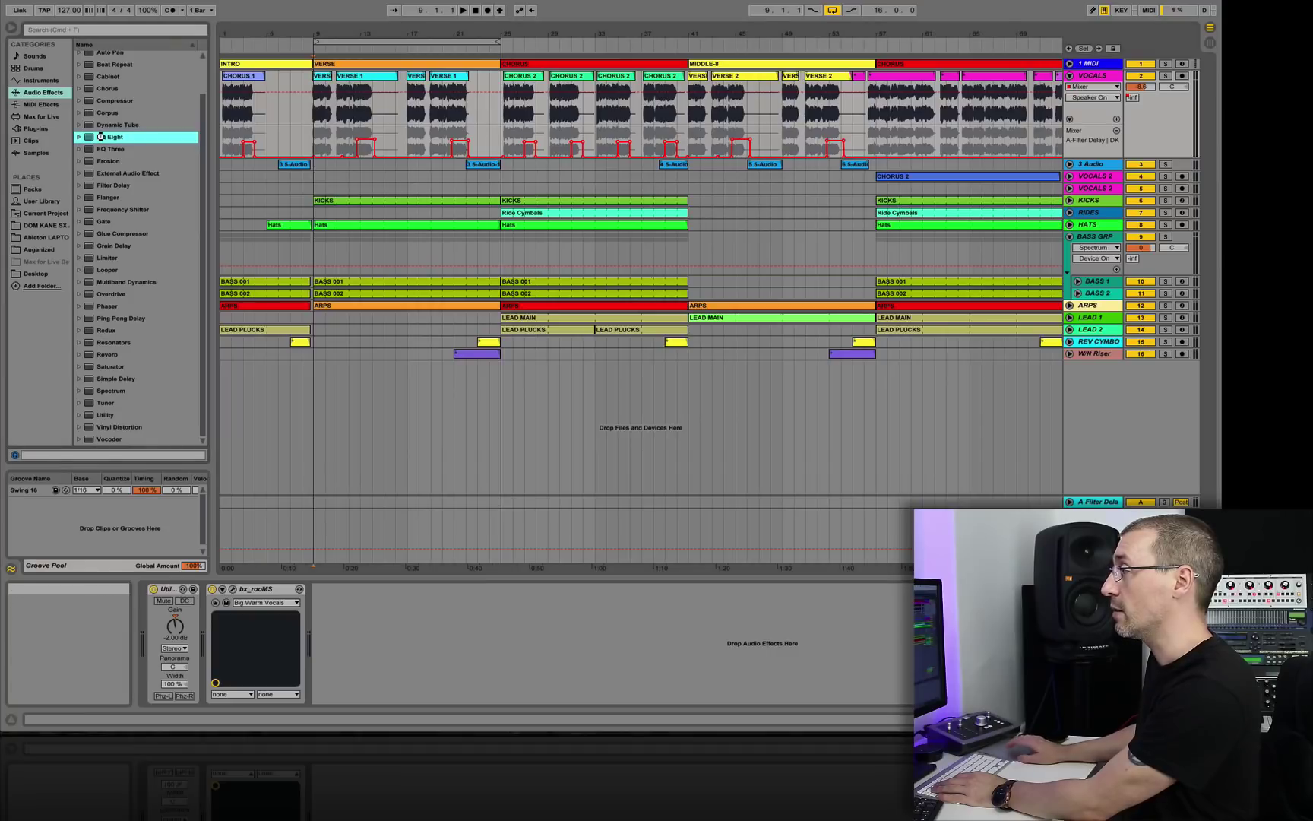
pyautogui.press('Return')
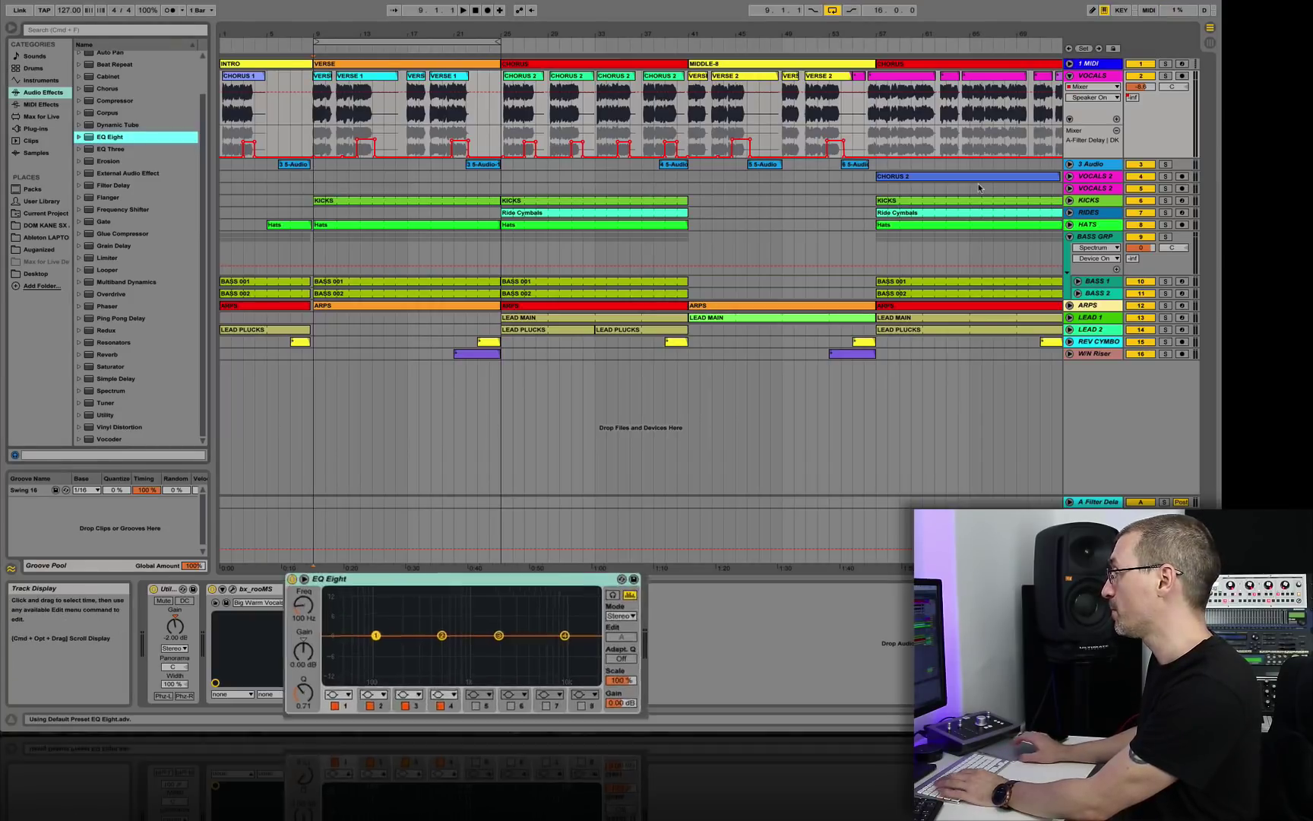
pyautogui.click(1164, 76)
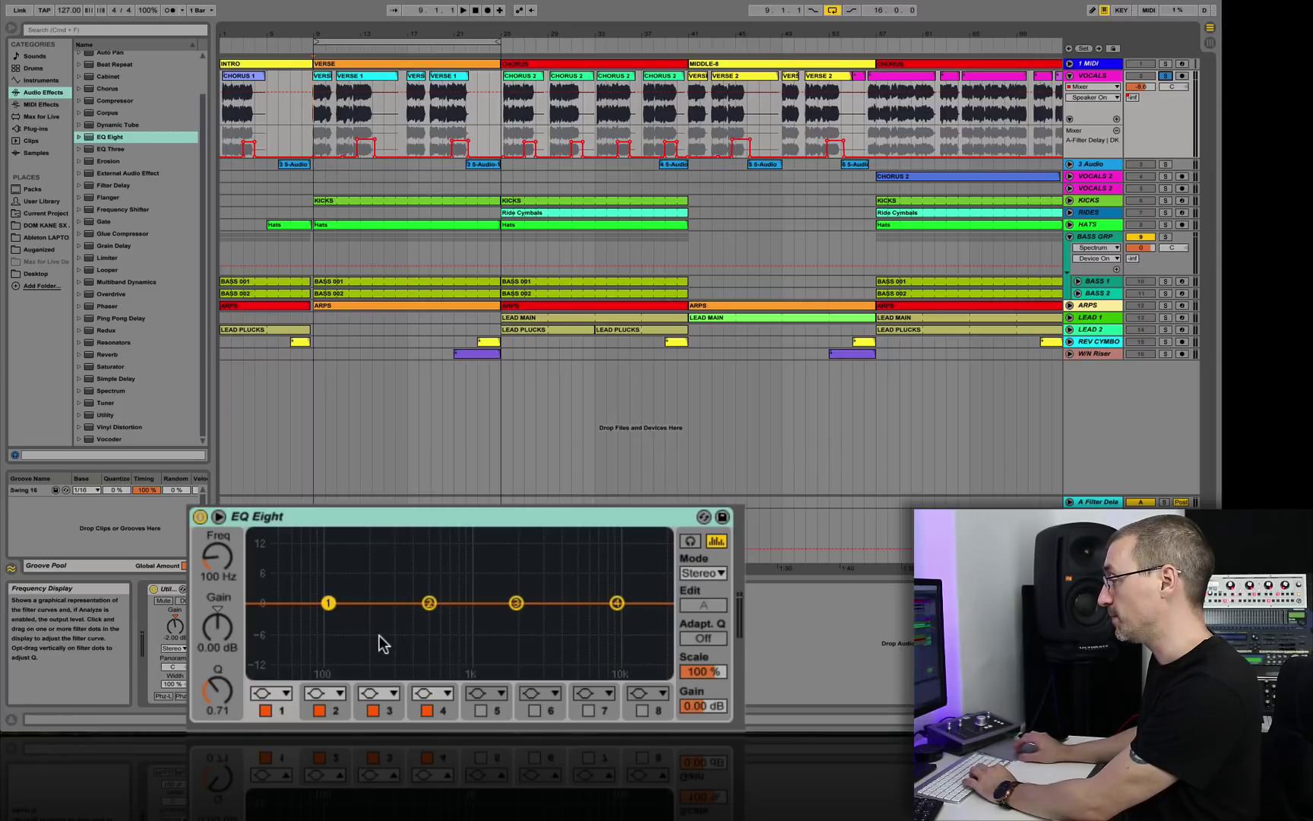
# Play the soloed vocals and cut EQ band 2 by about -3.6 dB at about 289 Hz.
pyautogui.click(429, 603)
pyautogui.press('space')
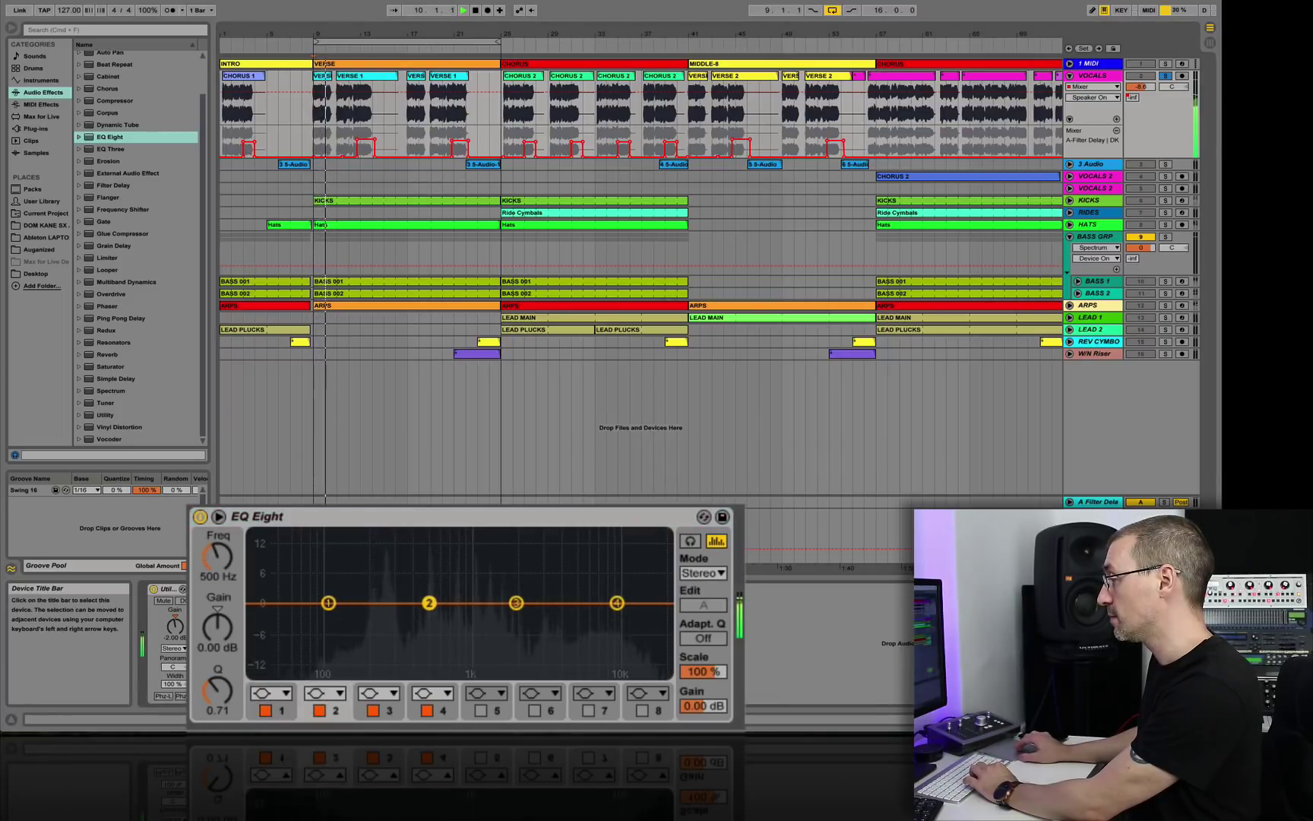
pyautogui.moveTo(429, 603); pyautogui.dragTo(387, 628)
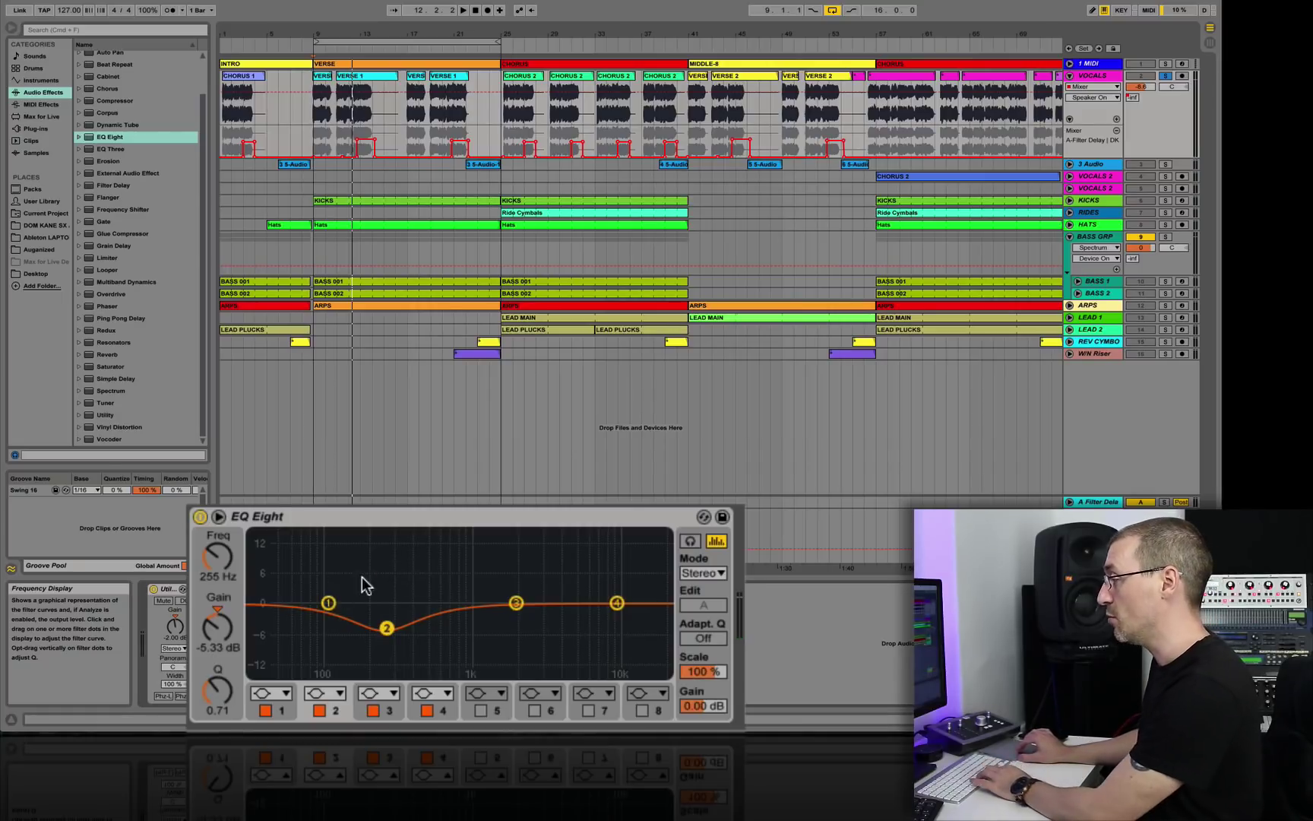
pyautogui.press('space')
pyautogui.moveTo(386, 628)
pyautogui.mouseDown()
pyautogui.moveTo(379, 543)
pyautogui.moveTo(380, 611)
pyautogui.moveTo(394, 619)
pyautogui.mouseUp()
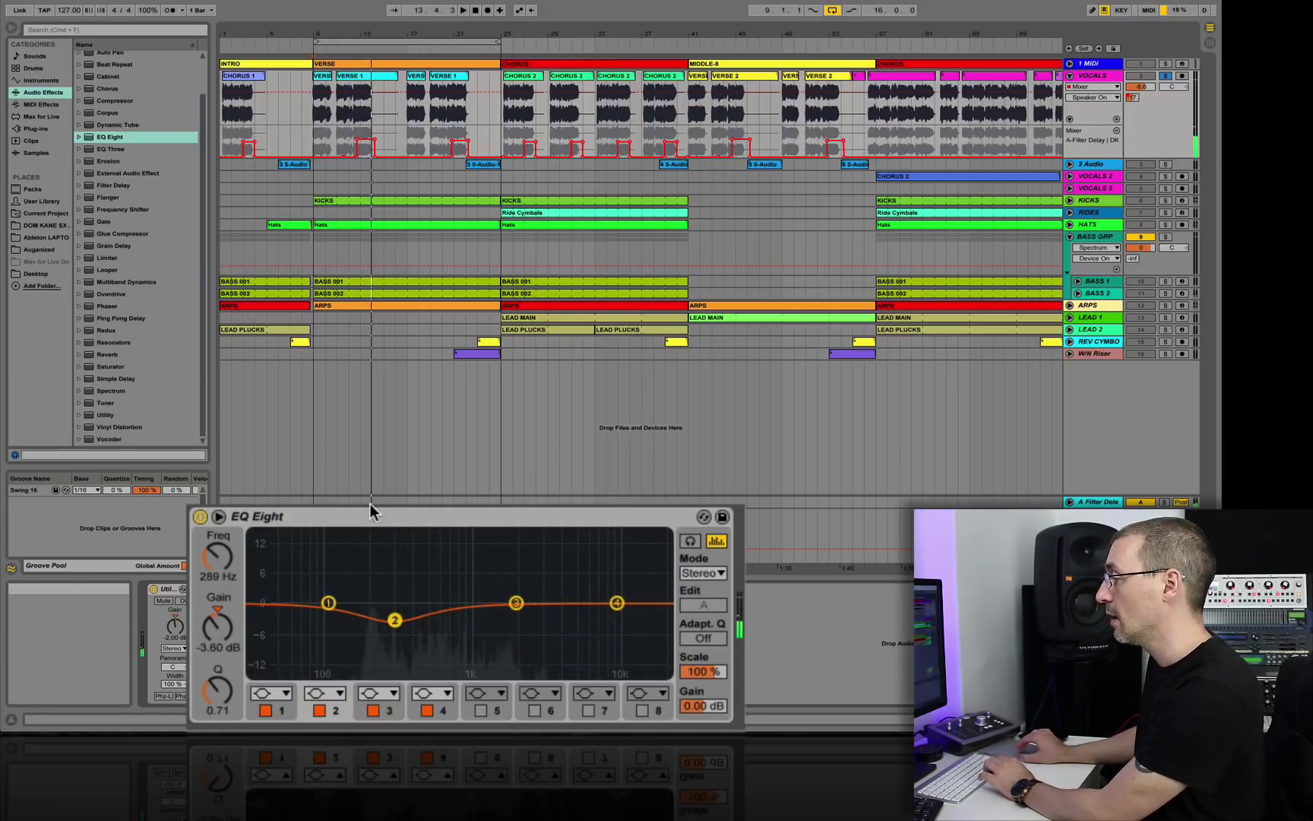
pyautogui.press('space')
# Move EQ Eight to the start of the VOCALS device chain, ahead of Utility, and select band 2.
pyautogui.click(416, 591)
pyautogui.moveTo(144, 583); pyautogui.dragTo(143, 596)
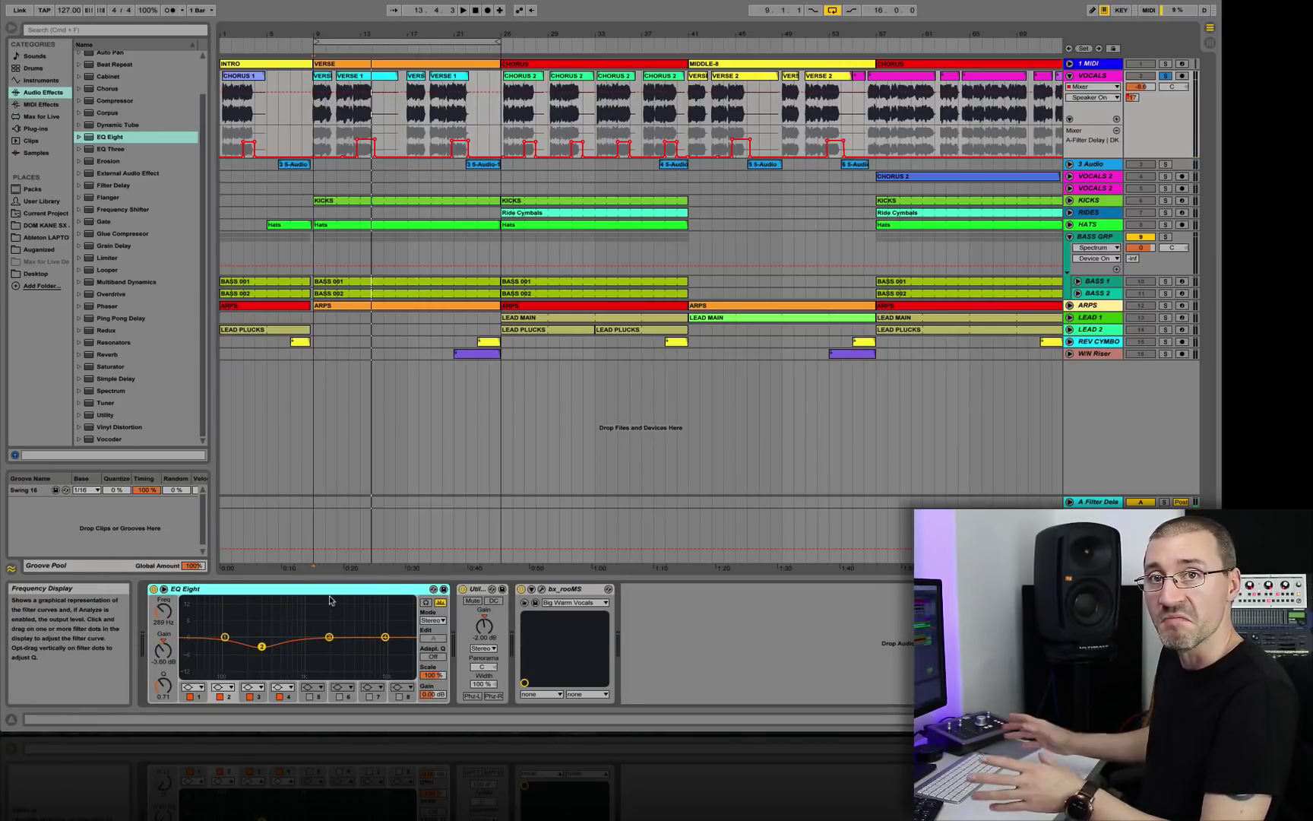
pyautogui.click(262, 647)
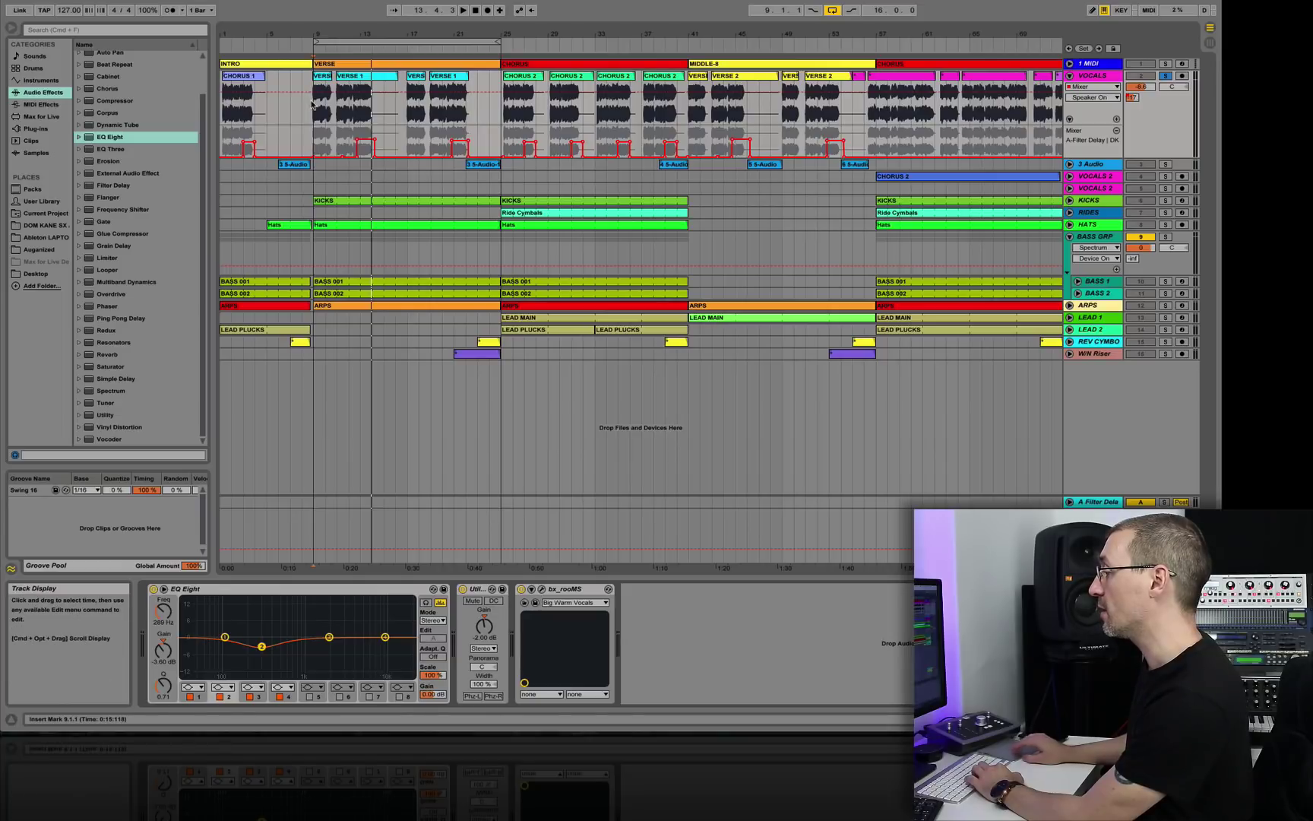
# Play the soloed vocals from the verse and compare the sound with EQ Eight bypassed and active.
pyautogui.press('space')
pyautogui.click(153, 590)
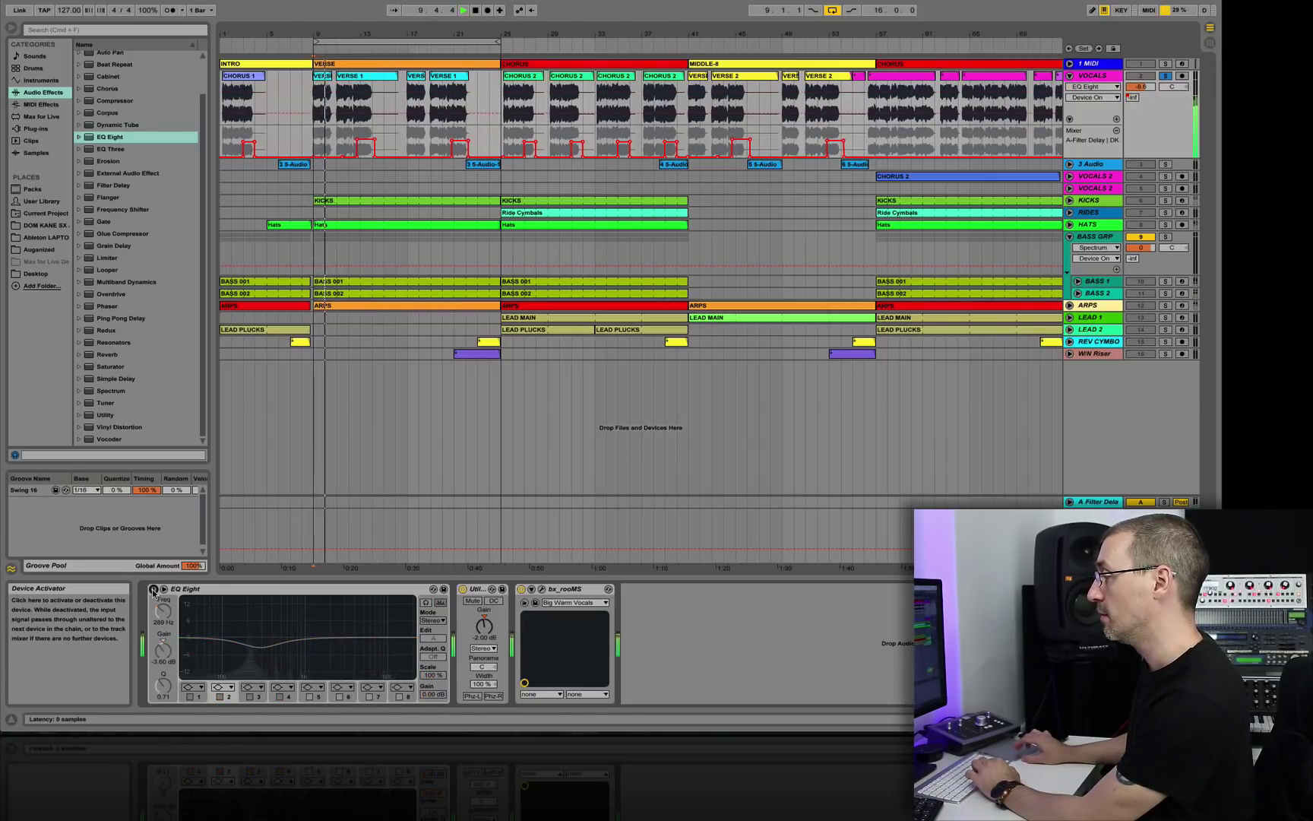
pyautogui.click(153, 589)
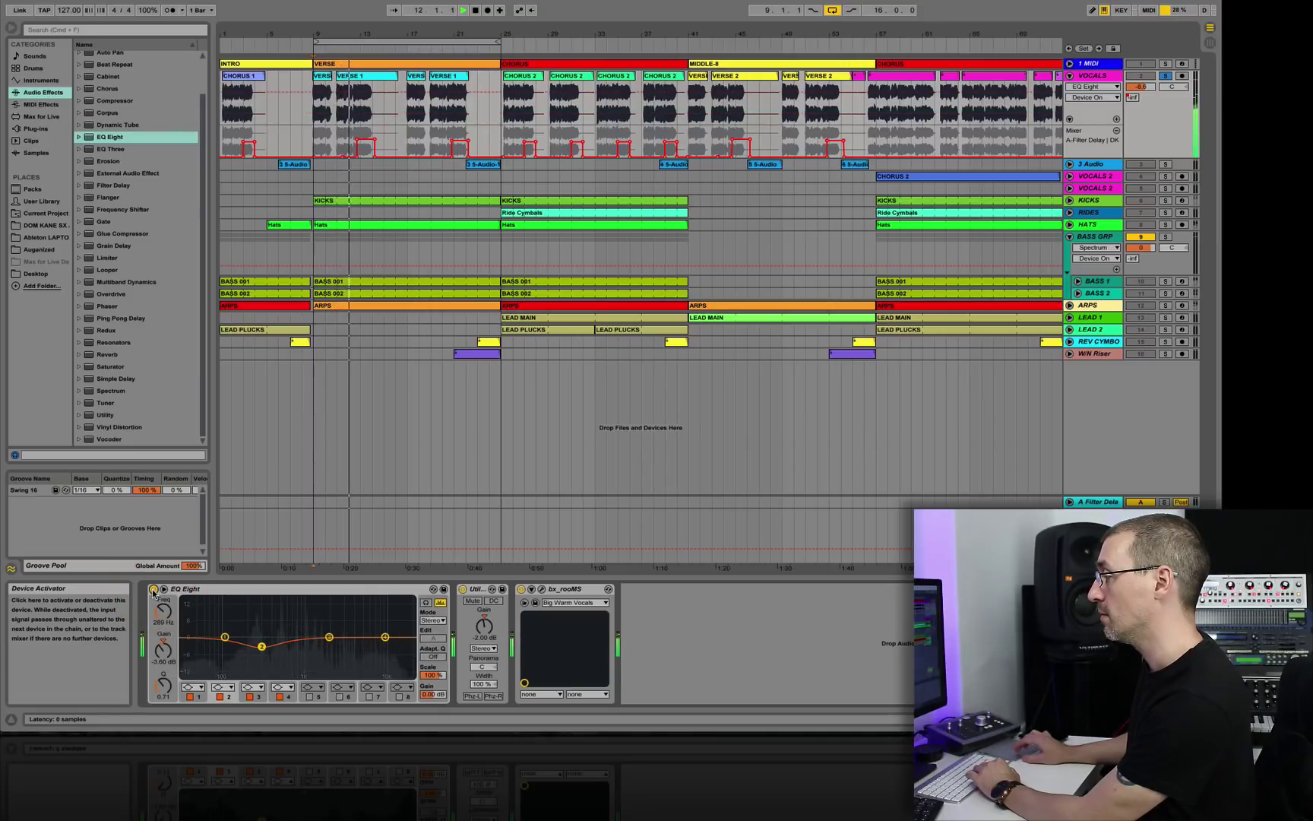
pyautogui.press('space')
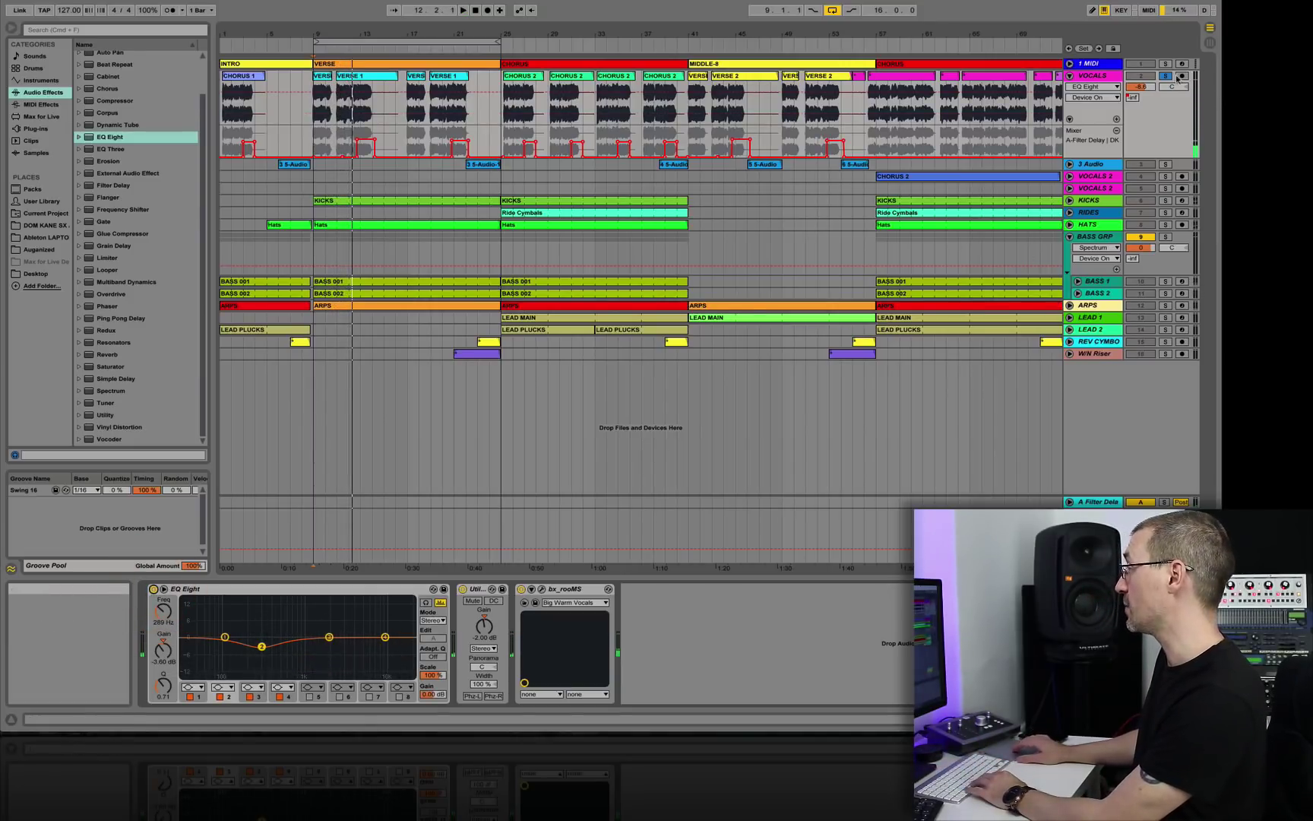
# Copy the VOCALS EQ Eight onto the ARPS track and place it between ANA 2 and Auto Filter.
pyautogui.click(314, 595)
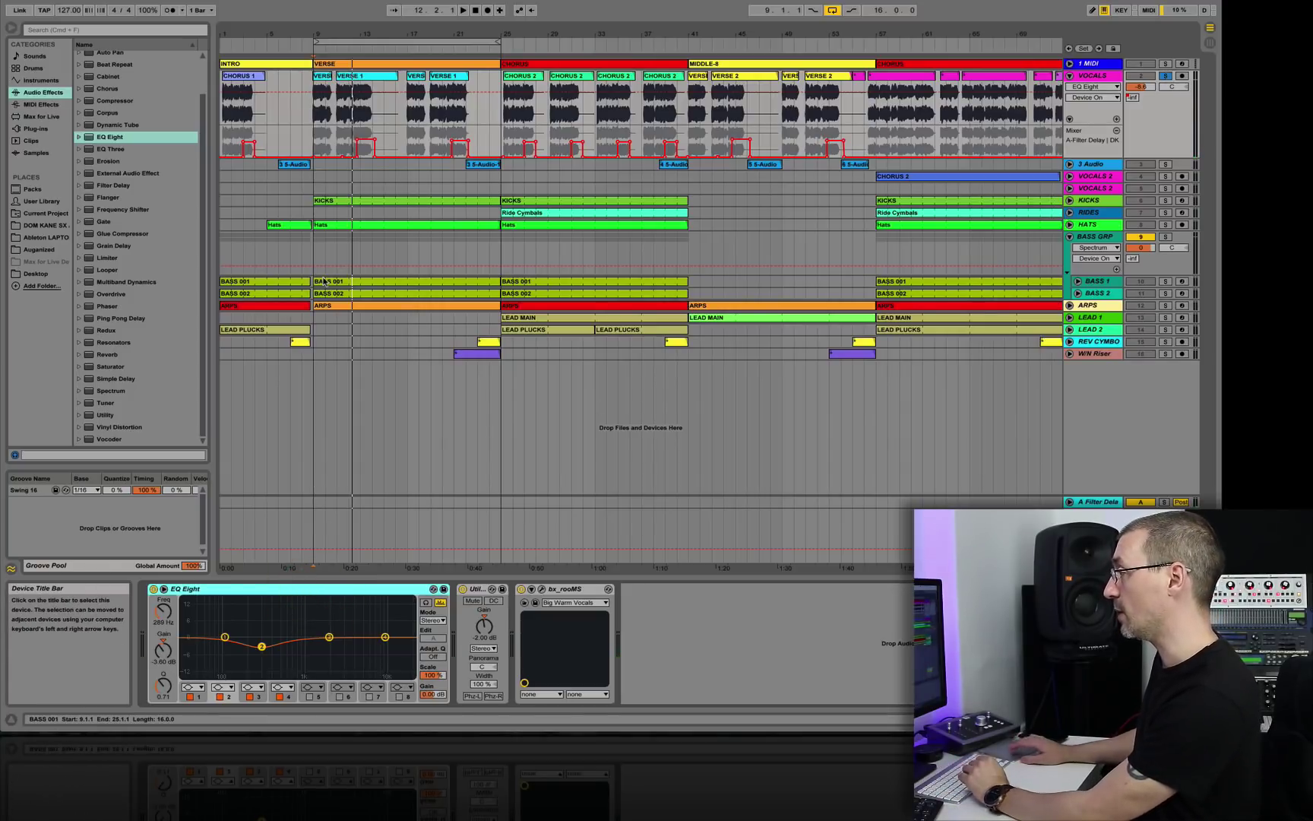
pyautogui.click(355, 307)
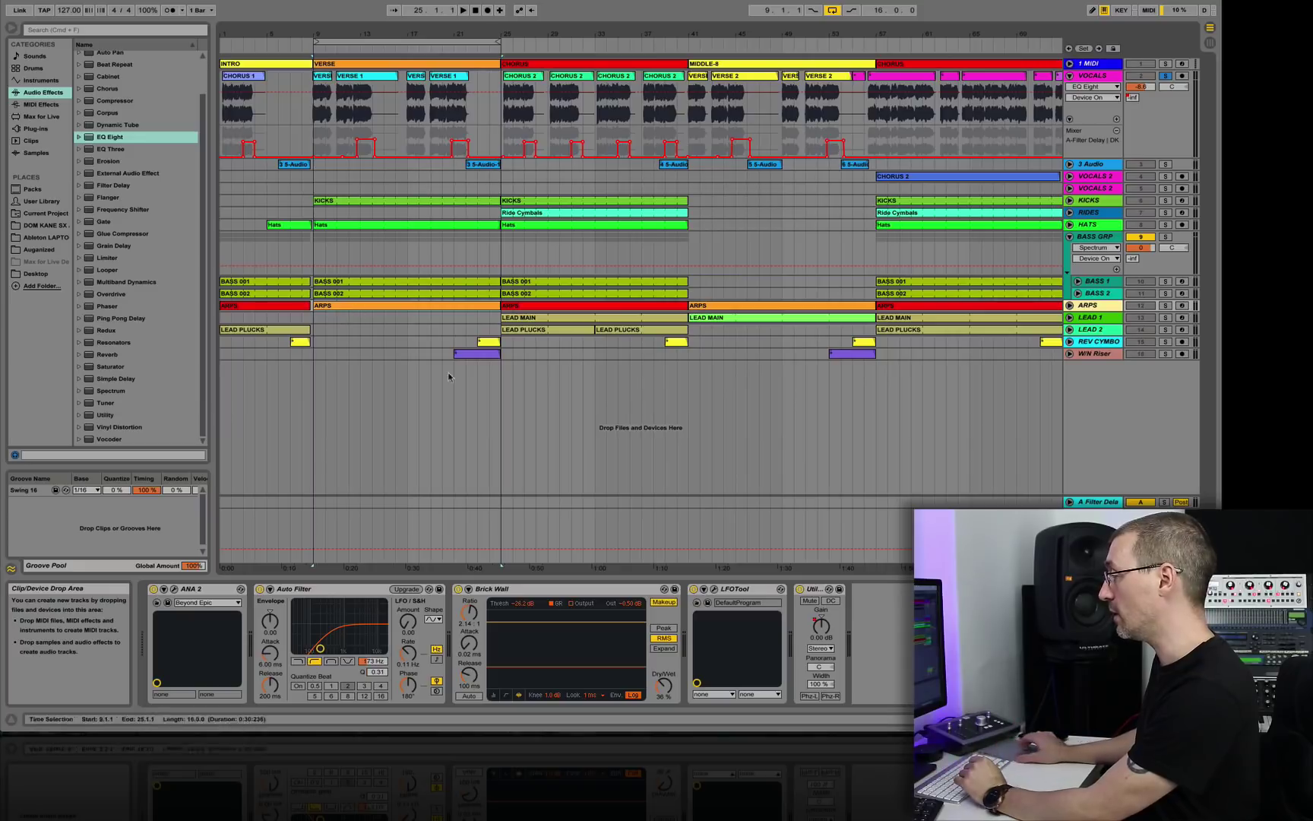
pyautogui.click(871, 611)
pyautogui.press('Return')
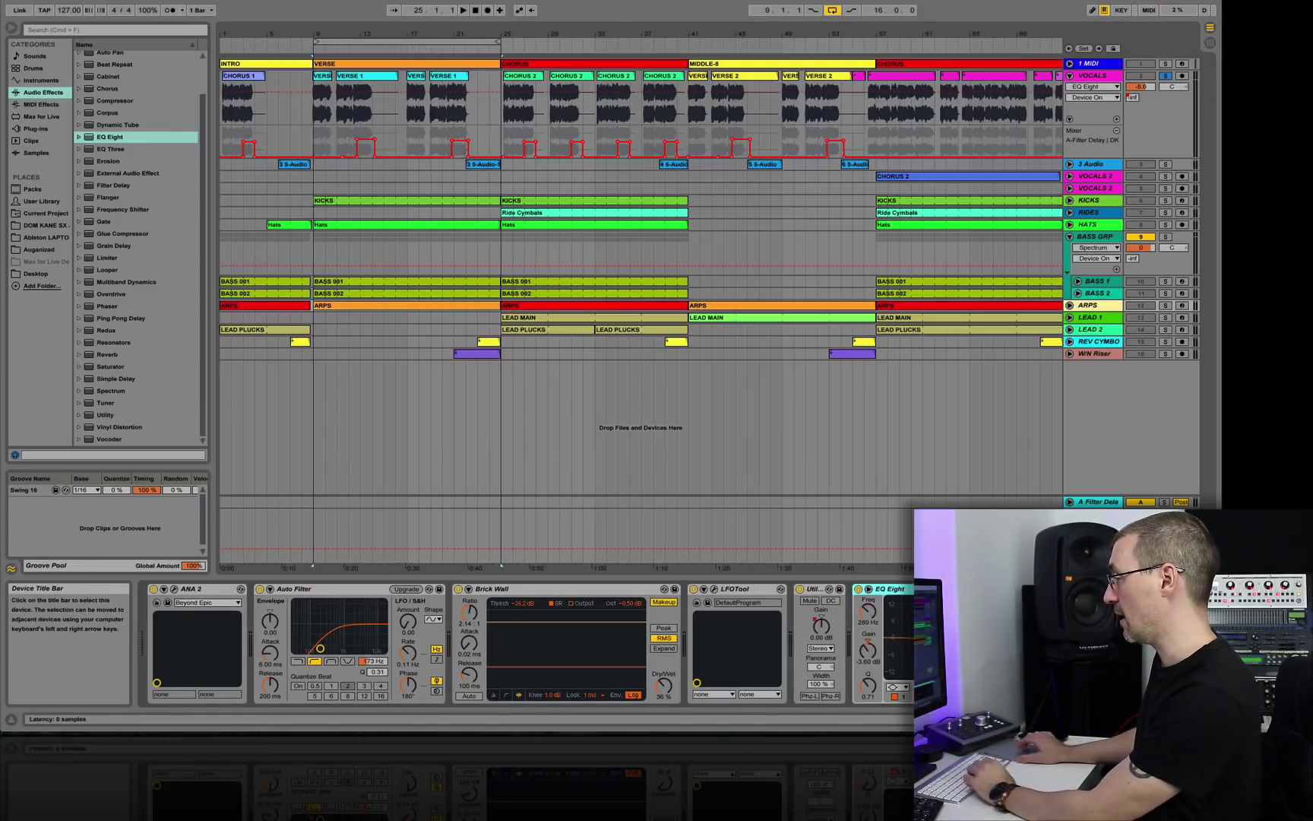
pyautogui.click(305, 642)
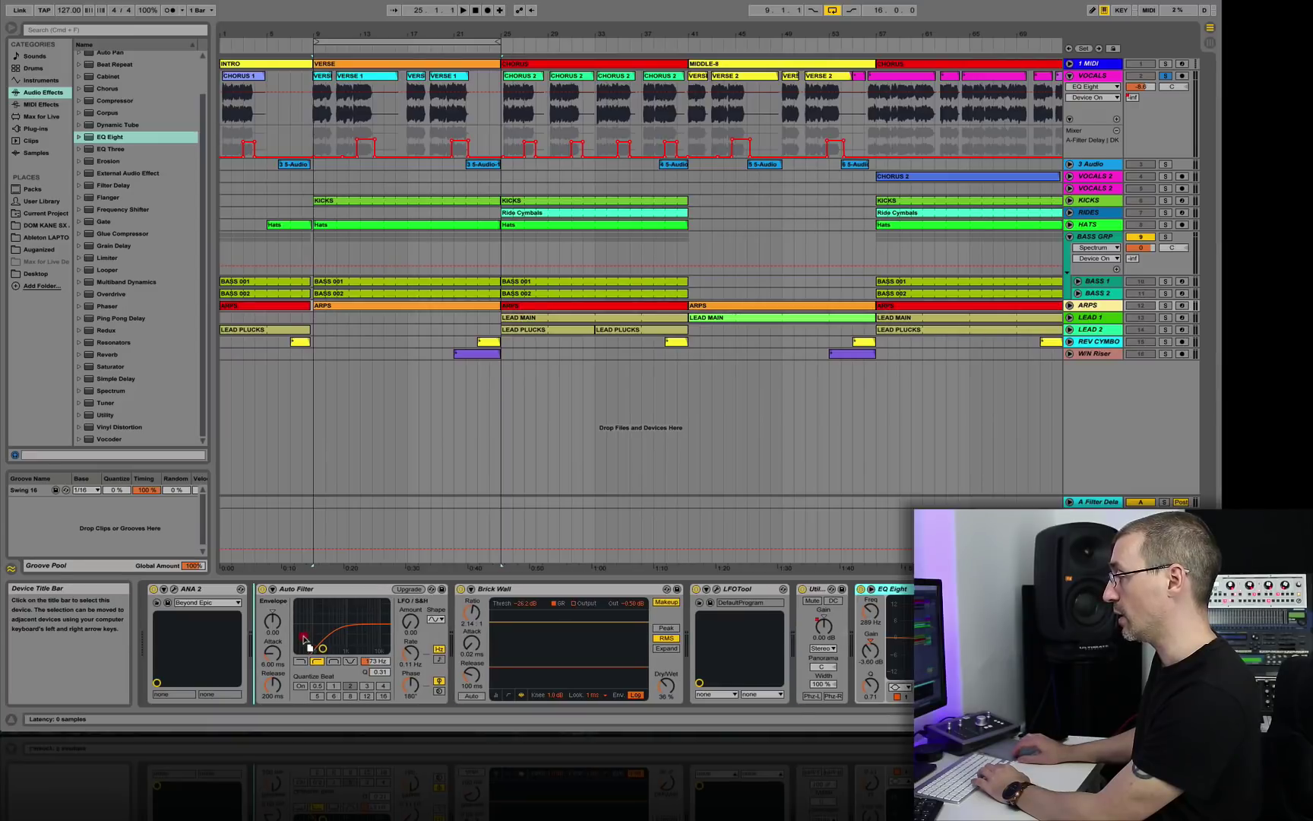
pyautogui.moveTo(302, 635); pyautogui.dragTo(304, 639)
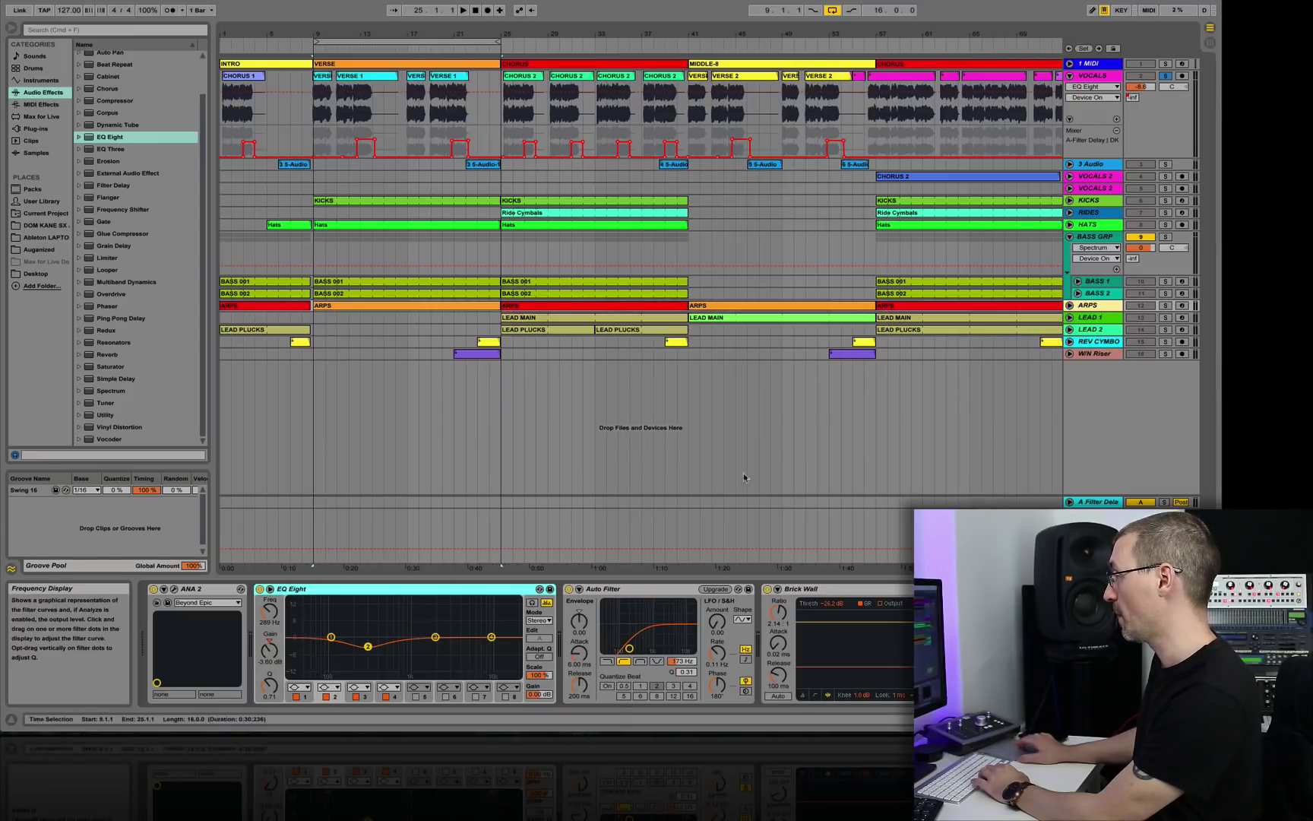
# Play the soloed ARPS track from the verse and compare the sound with its EQ Eight bypassed and active.
pyautogui.click(1166, 305)
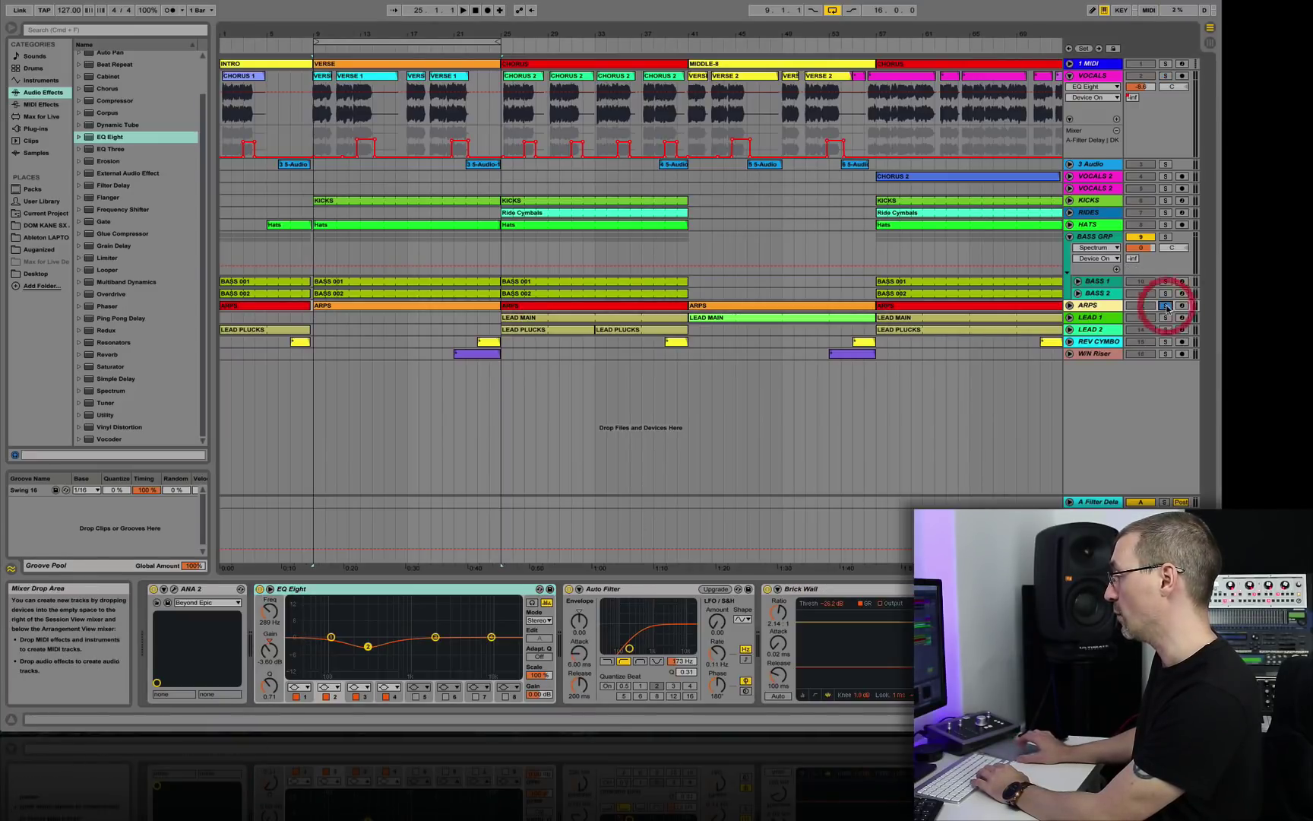
pyautogui.press('space')
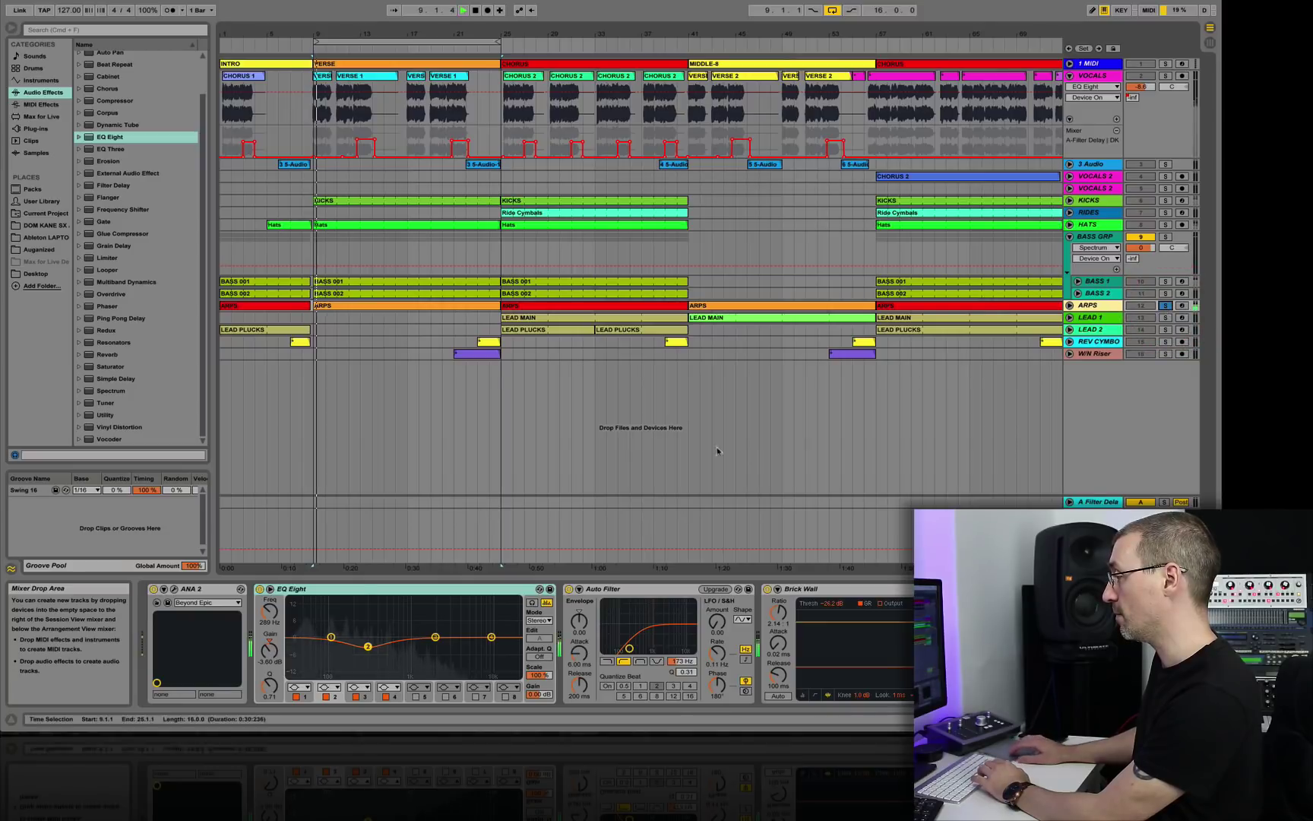
pyautogui.click(260, 591)
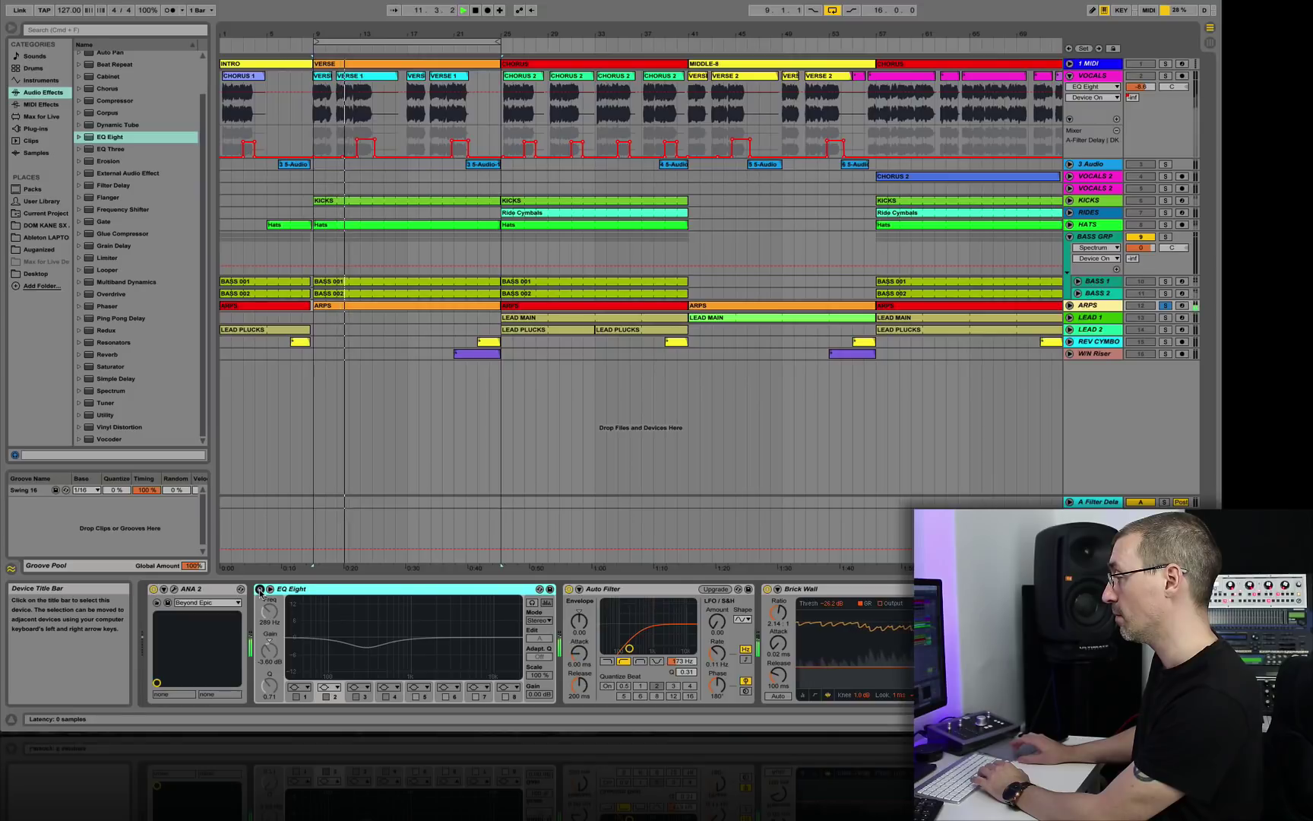
pyautogui.click(260, 590)
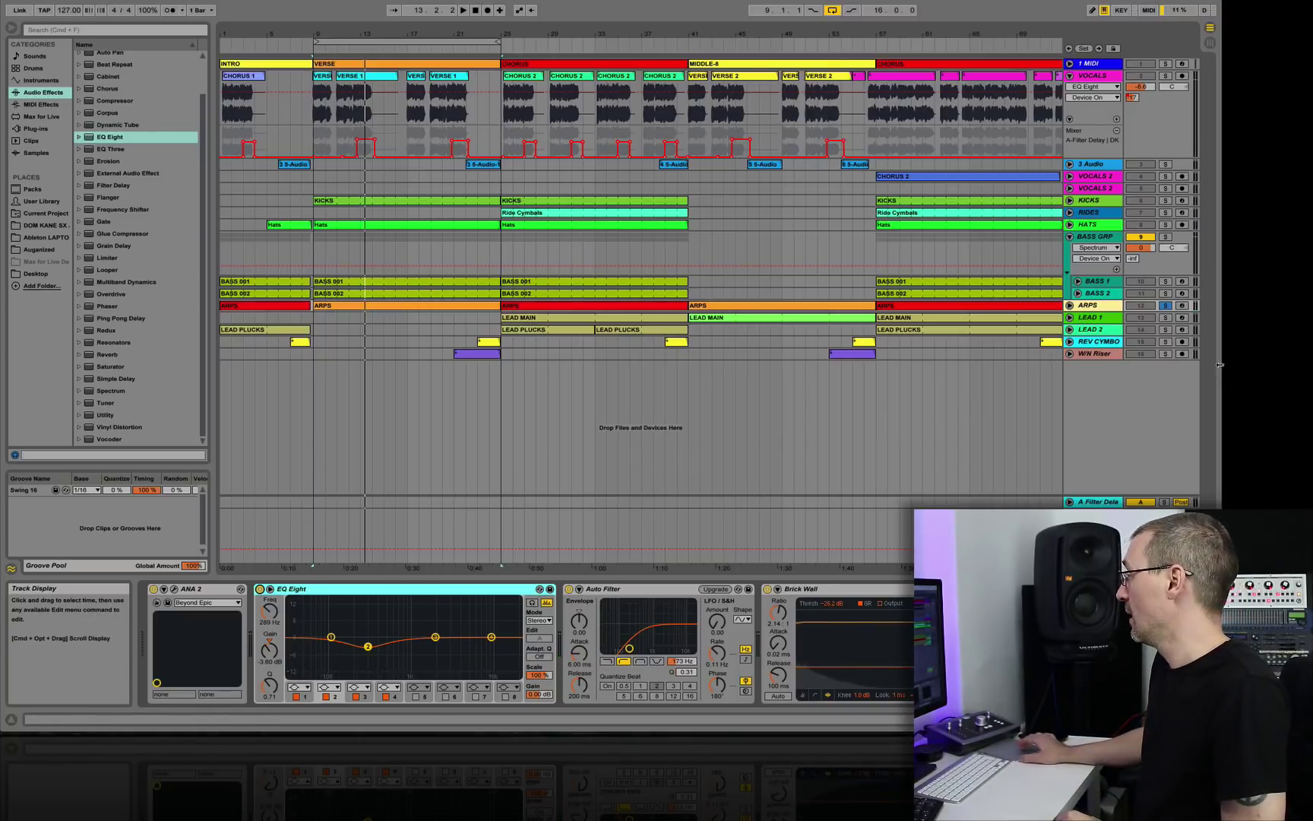
# Turn on the Master's EQ Eight and play the full mix from the verse through its 300 Hz band 2 cut.
pyautogui.click(336, 284)
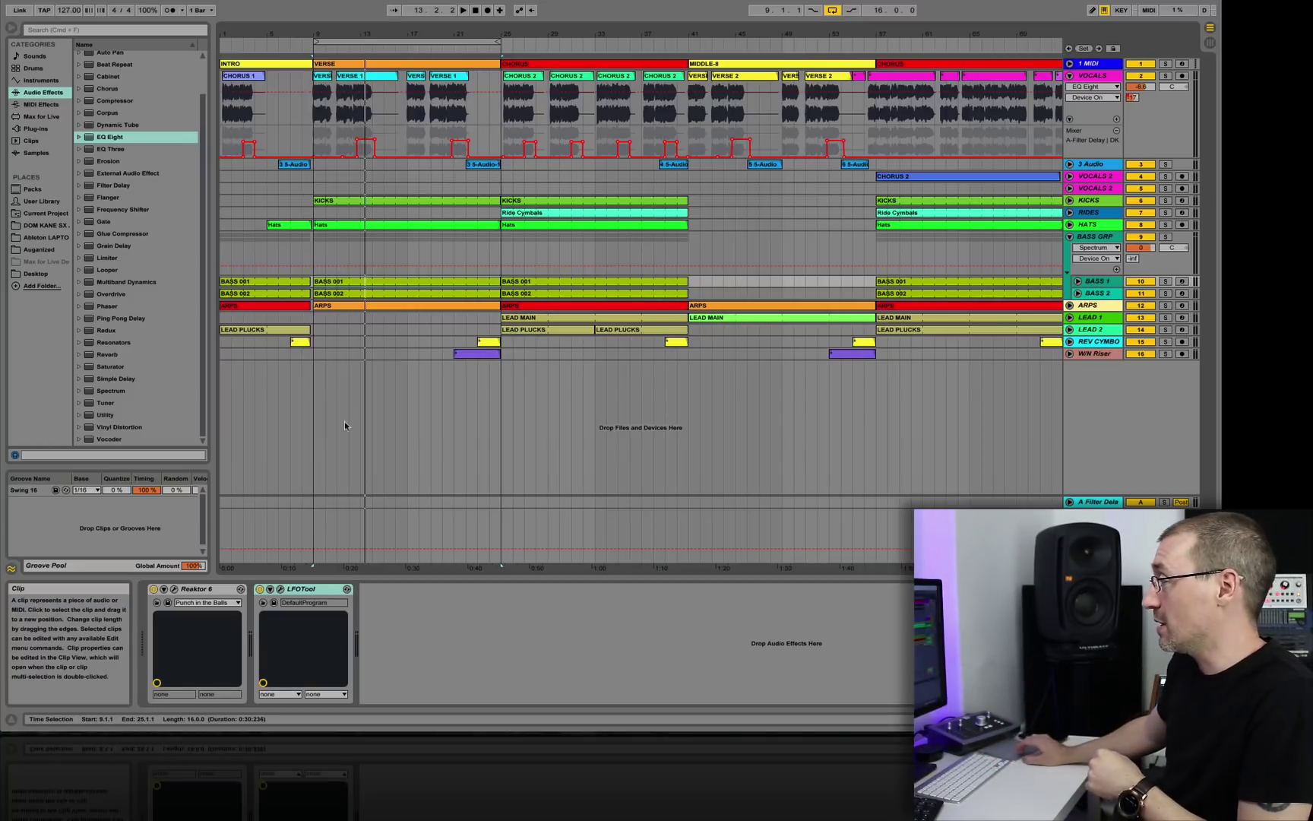
pyautogui.click(314, 518)
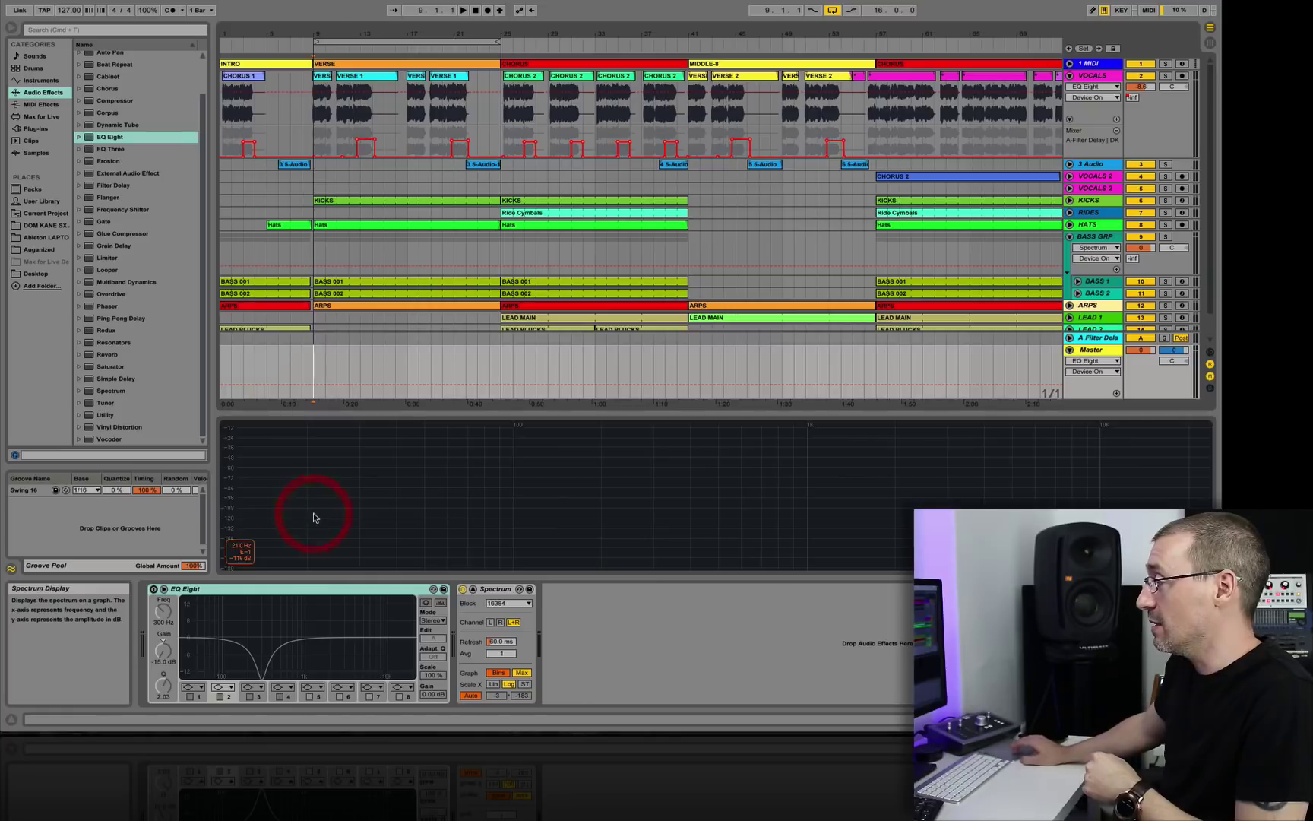
pyautogui.click(153, 589)
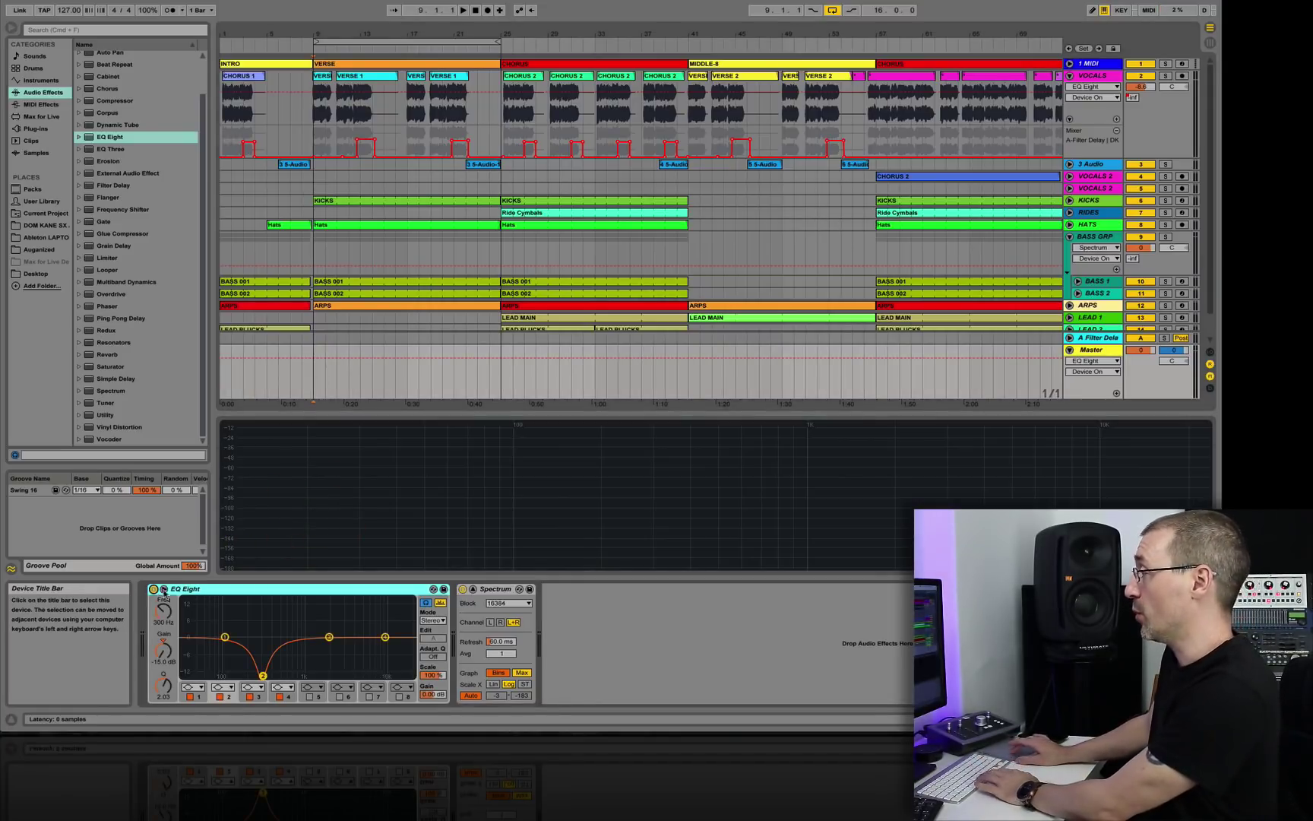
pyautogui.press('space')
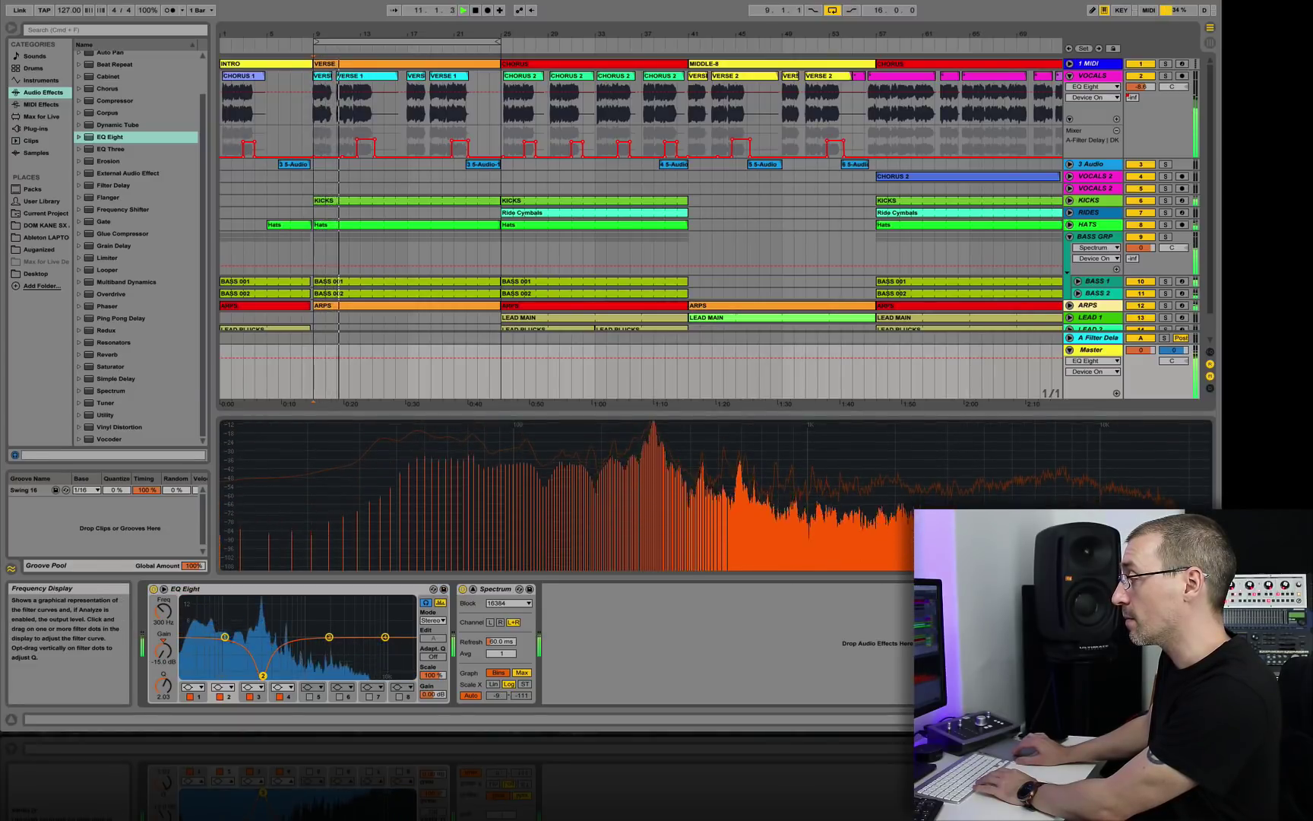
pyautogui.moveTo(262, 674); pyautogui.dragTo(262, 675)
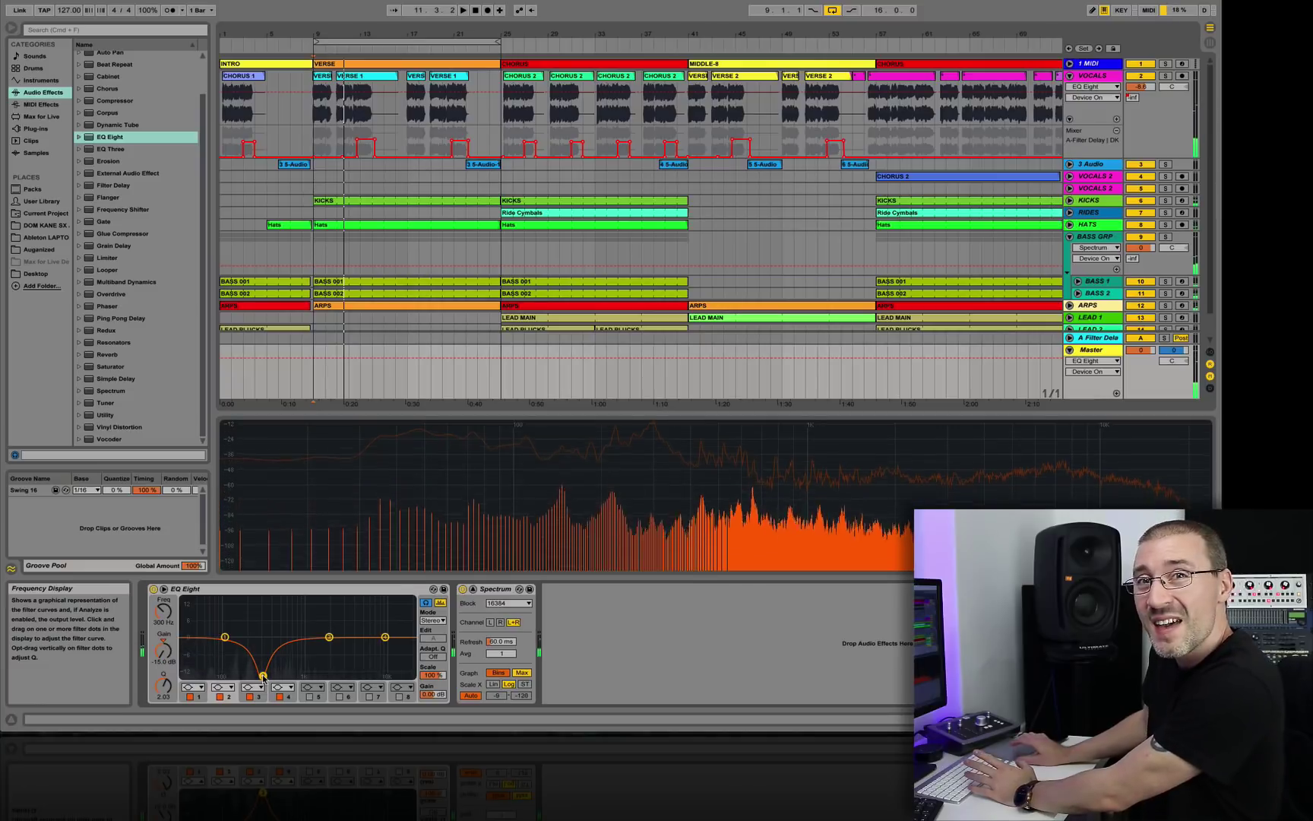